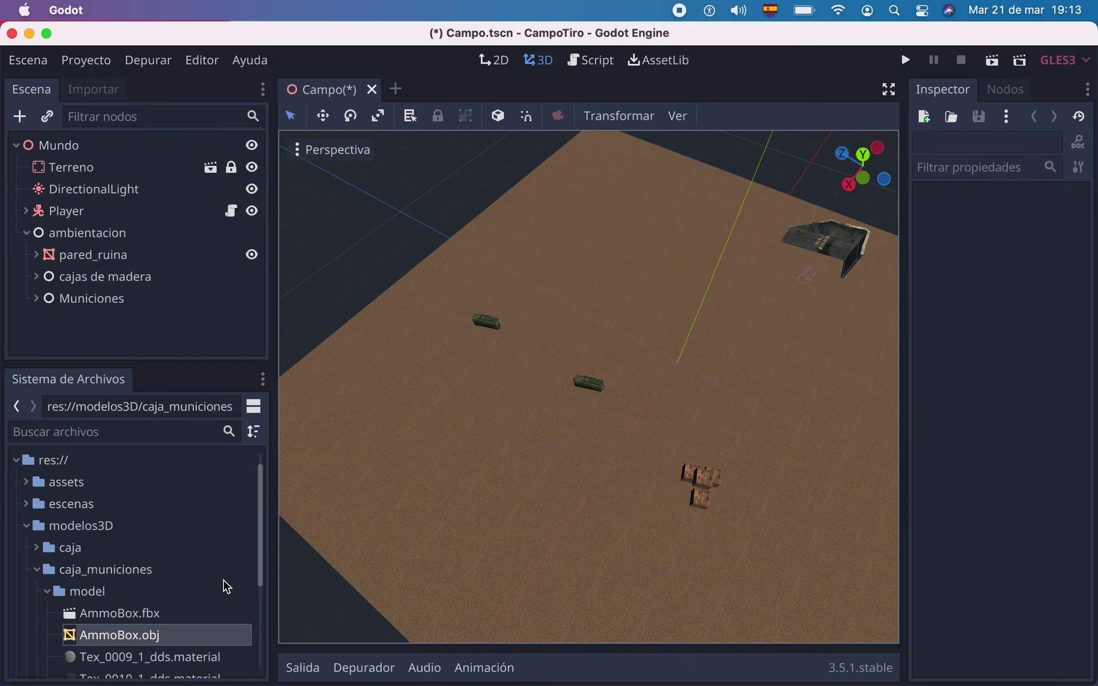
Drop AmmoBox.obj into the Campo scene, then slide it along Z and lower it along Y.
mouse_move(128, 633)
mouse_down()
mouse_move(286, 603)
mouse_move(600, 421)
mouse_up()
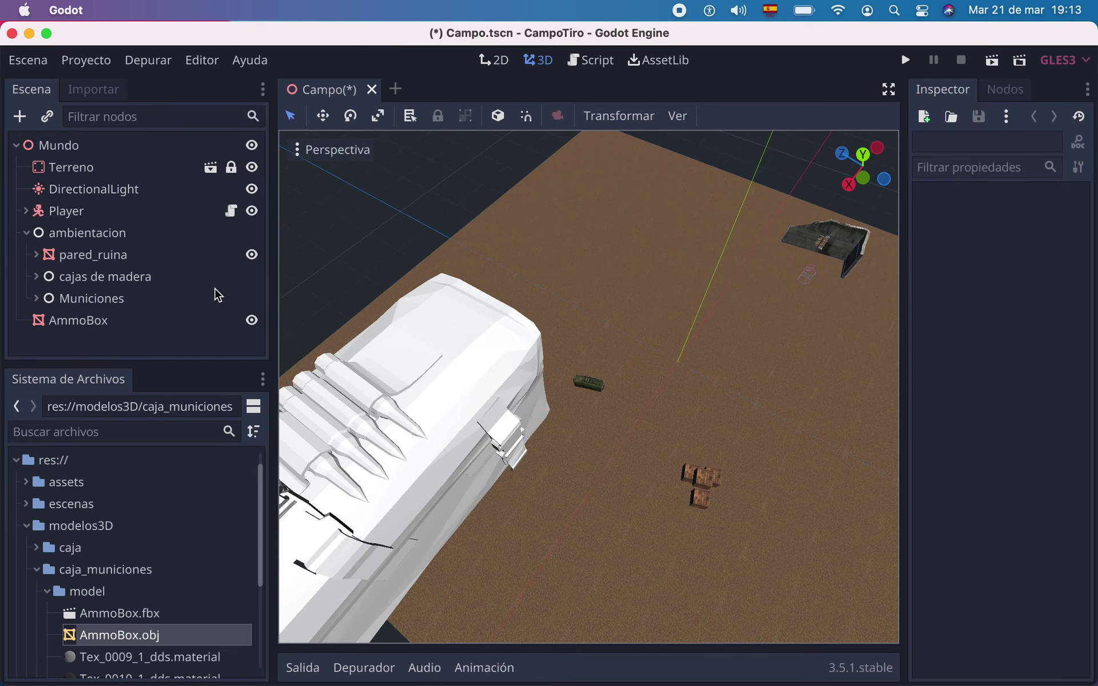
click(101, 322)
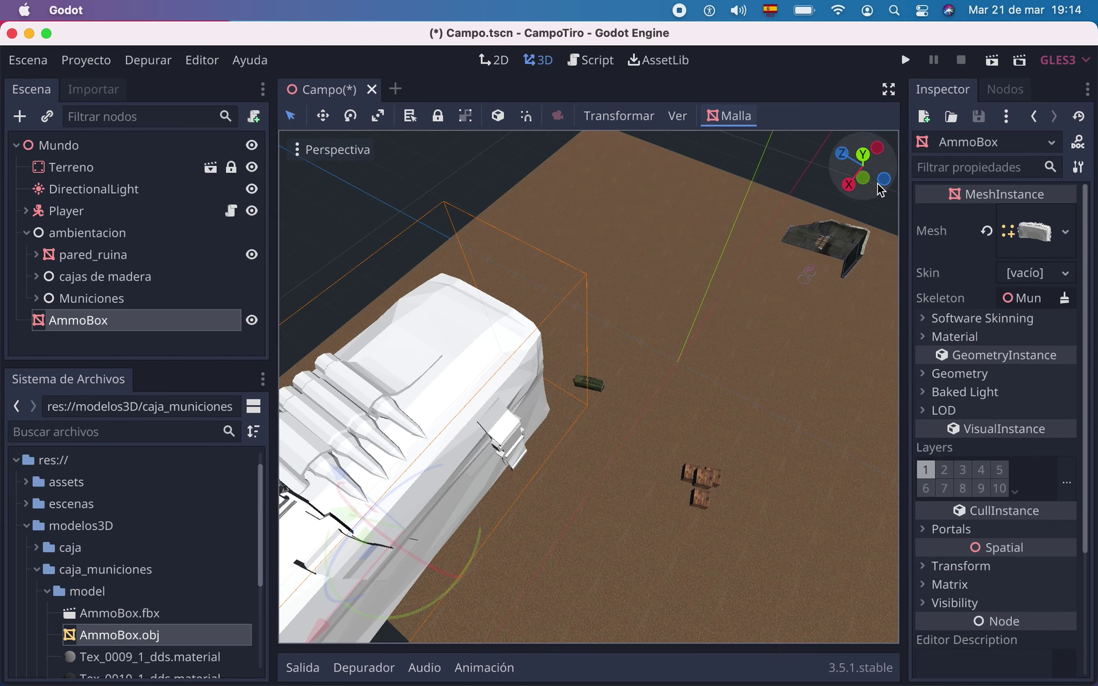
mouse_move(881, 188)
mouse_down()
mouse_move(869, 197)
mouse_move(863, 166)
mouse_up()
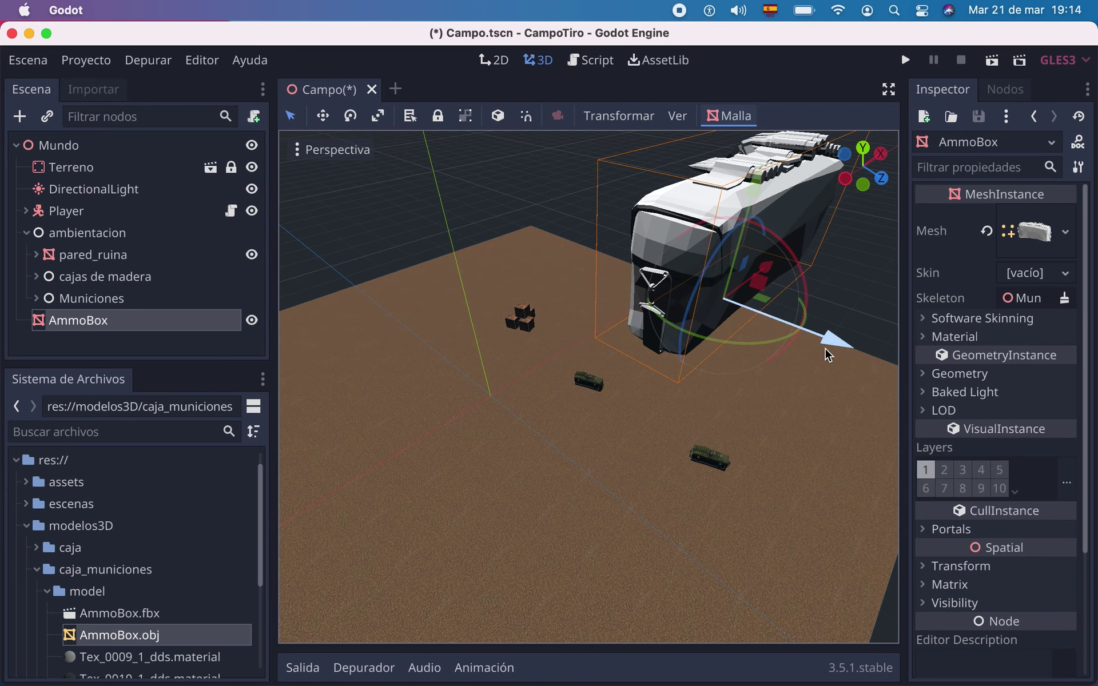
drag(828, 349, 676, 337)
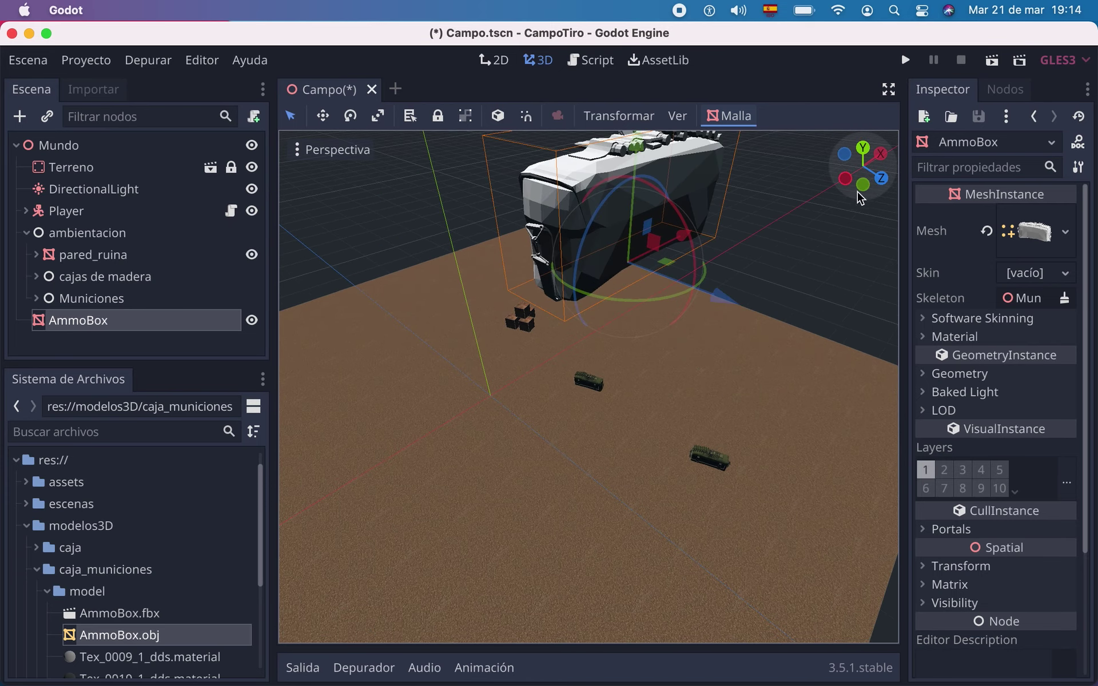
mouse_move(878, 190)
mouse_down()
mouse_move(827, 273)
mouse_move(632, 303)
mouse_up()
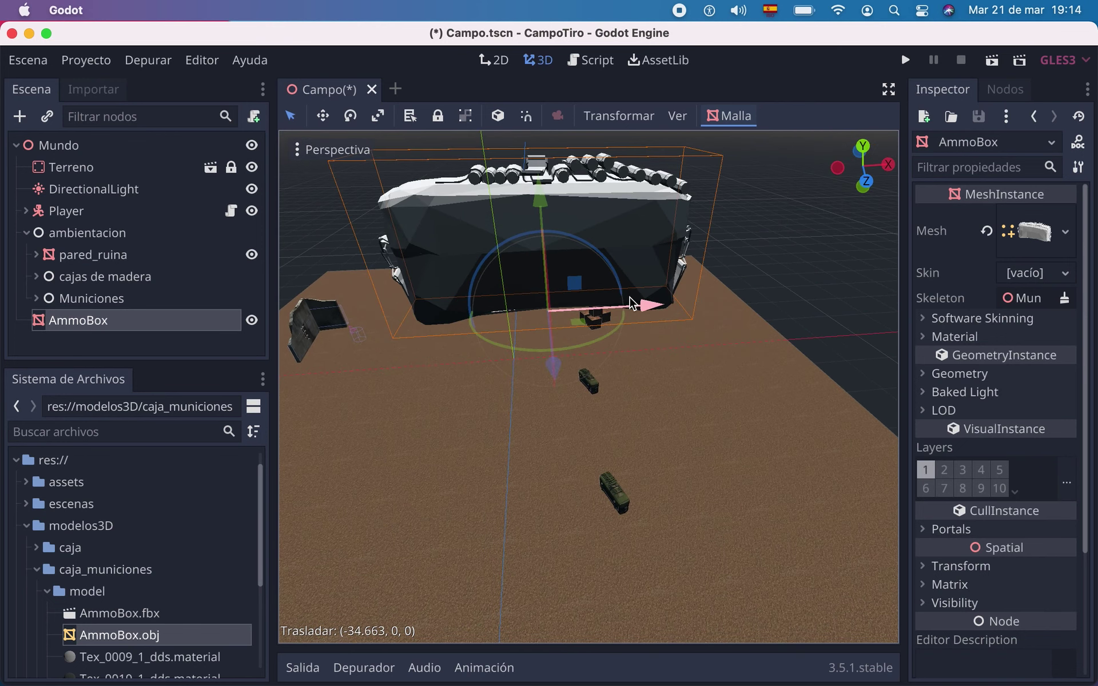
mouse_move(543, 215)
mouse_down()
mouse_move(462, 323)
mouse_move(457, 280)
mouse_up()
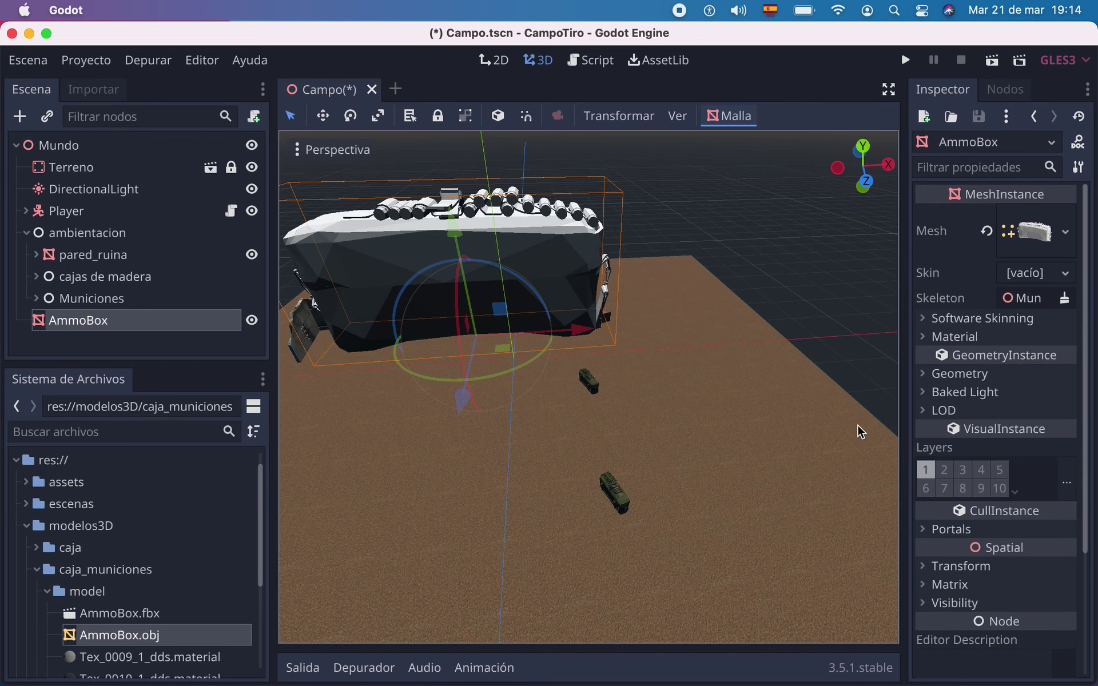
Expand the AmmoBox's Transform and set its Scale to 0.5 on X, Y and Z.
click(937, 566)
drag(1085, 350, 1062, 531)
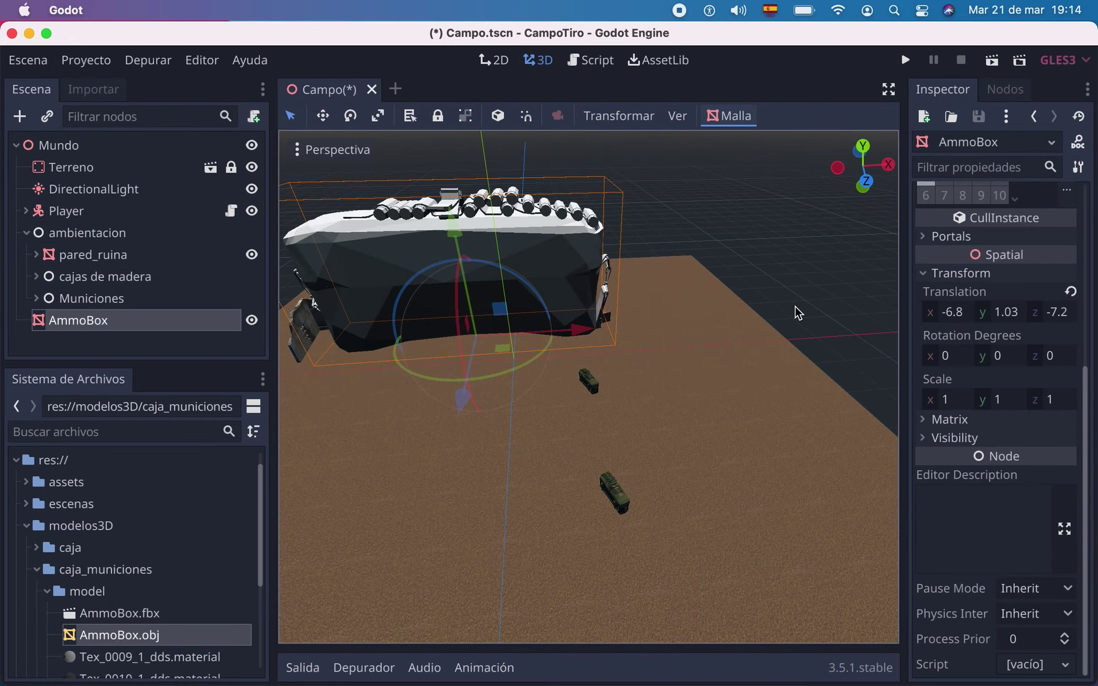
click(950, 399)
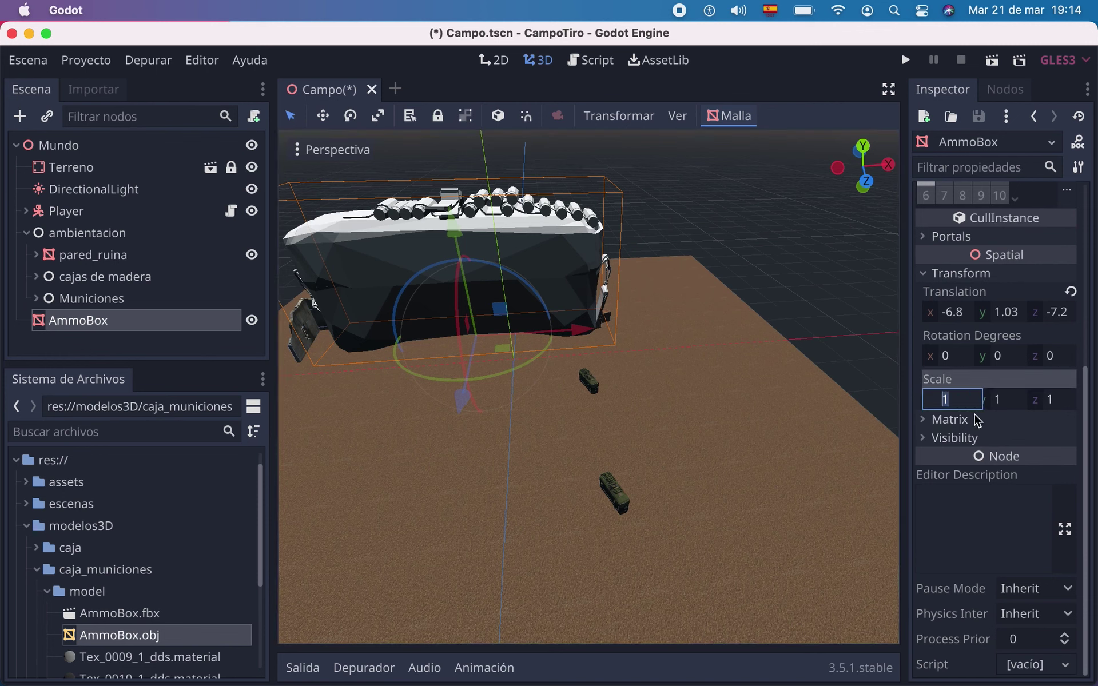
text(0.5)
key(Return)
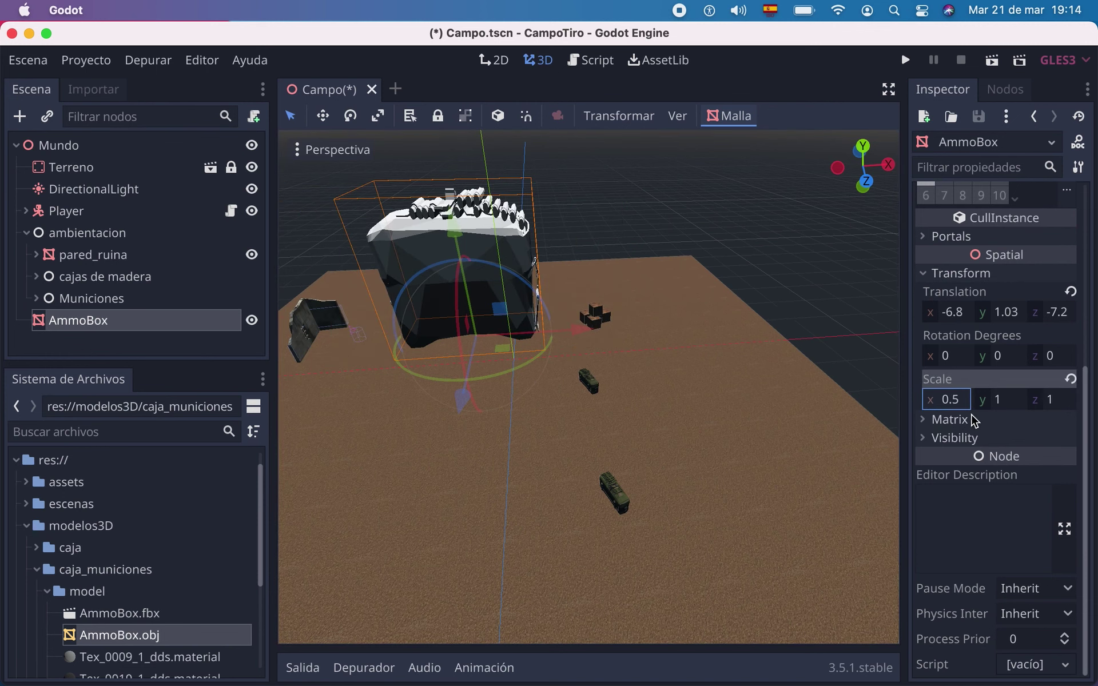
click(1001, 401)
text(0)
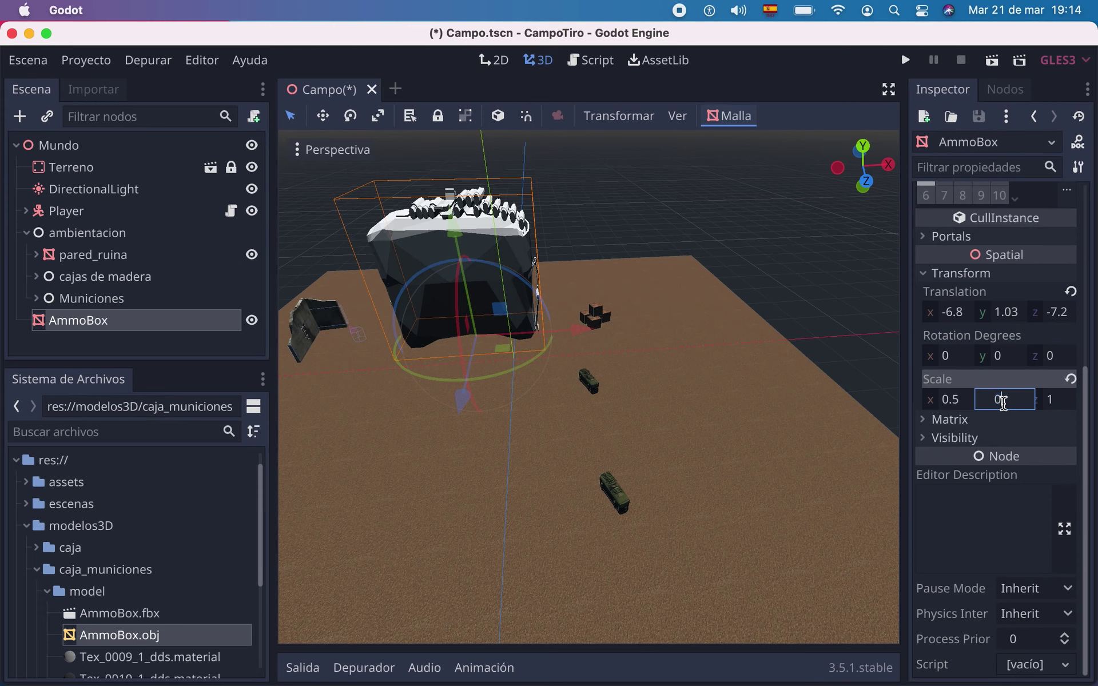
text(.5)
key(Return)
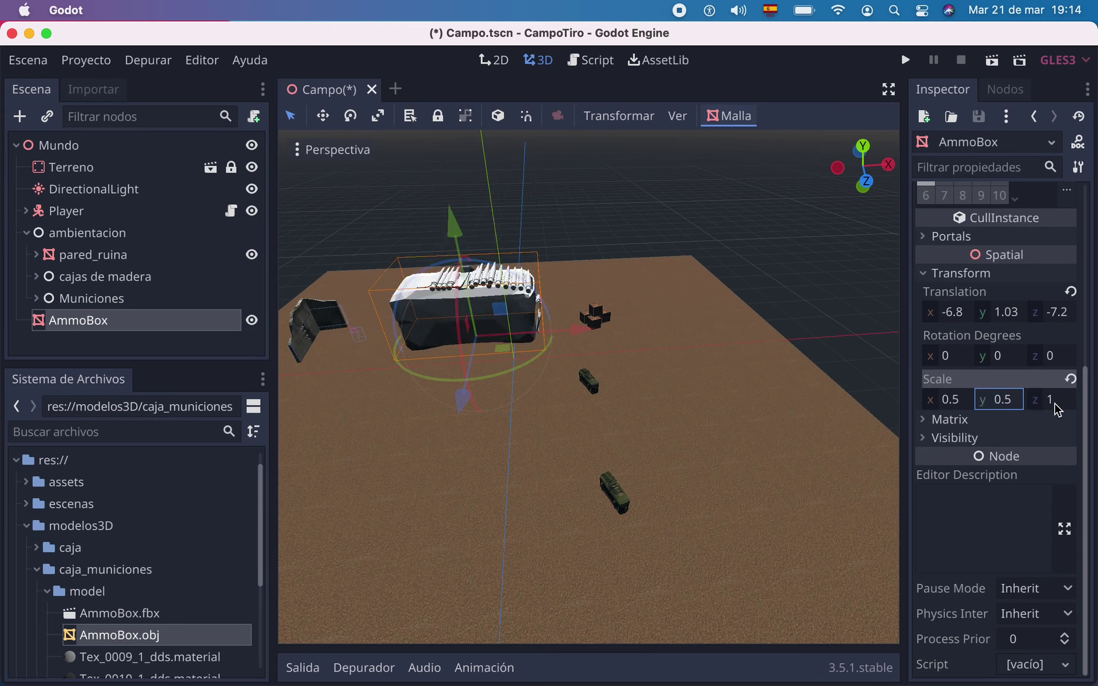
click(1051, 399)
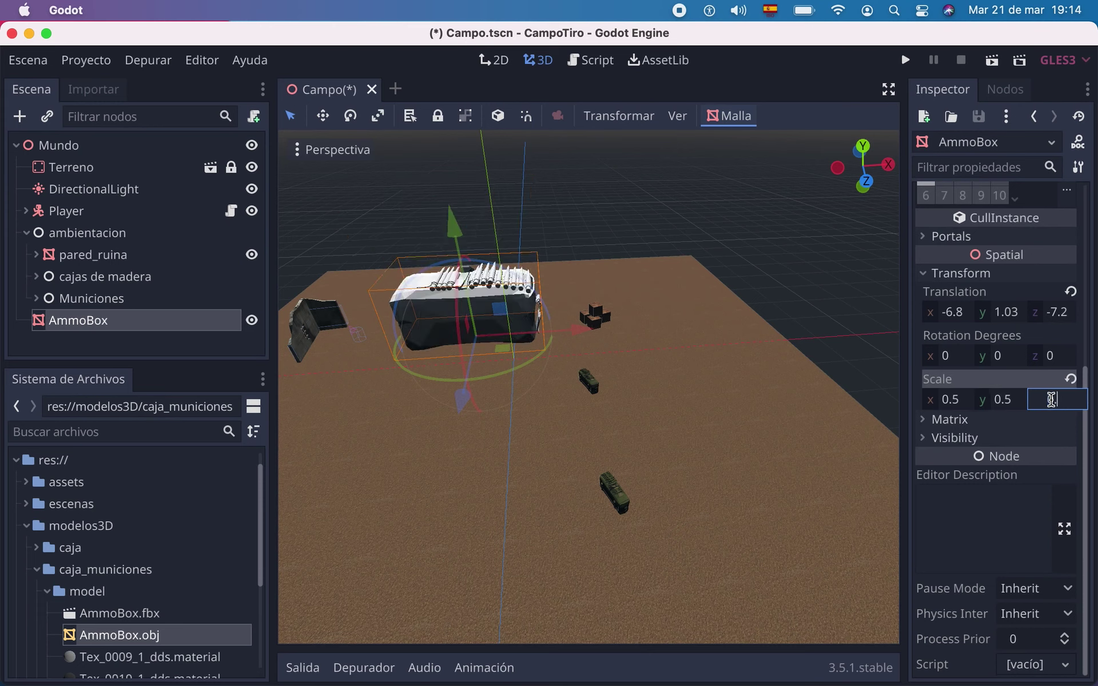
text(0.5)
key(Return)
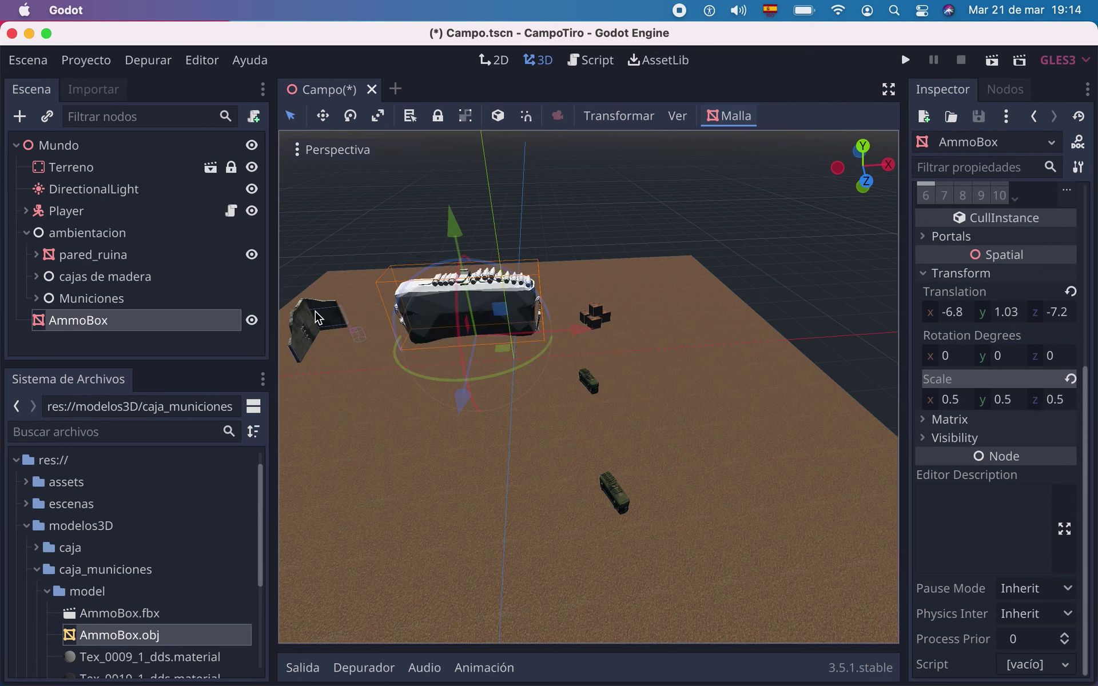
Reduce the AmmoBox's Scale to 0.2 on all three axes.
click(949, 405)
key(BackSpace)
text(2)
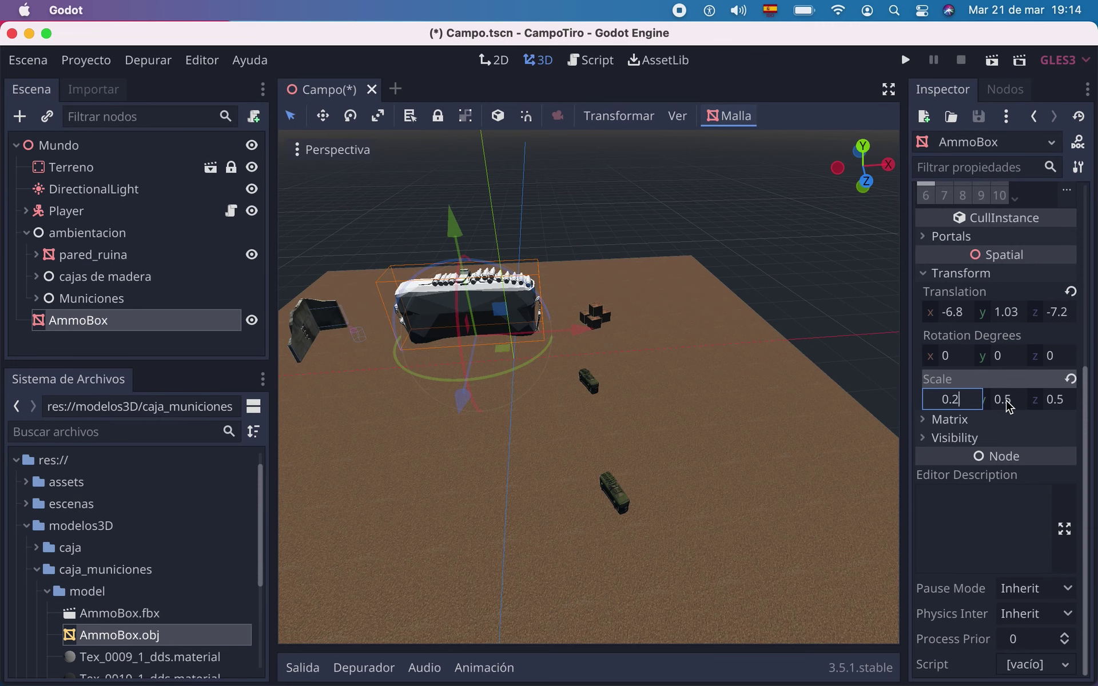
key(Return)
click(1015, 400)
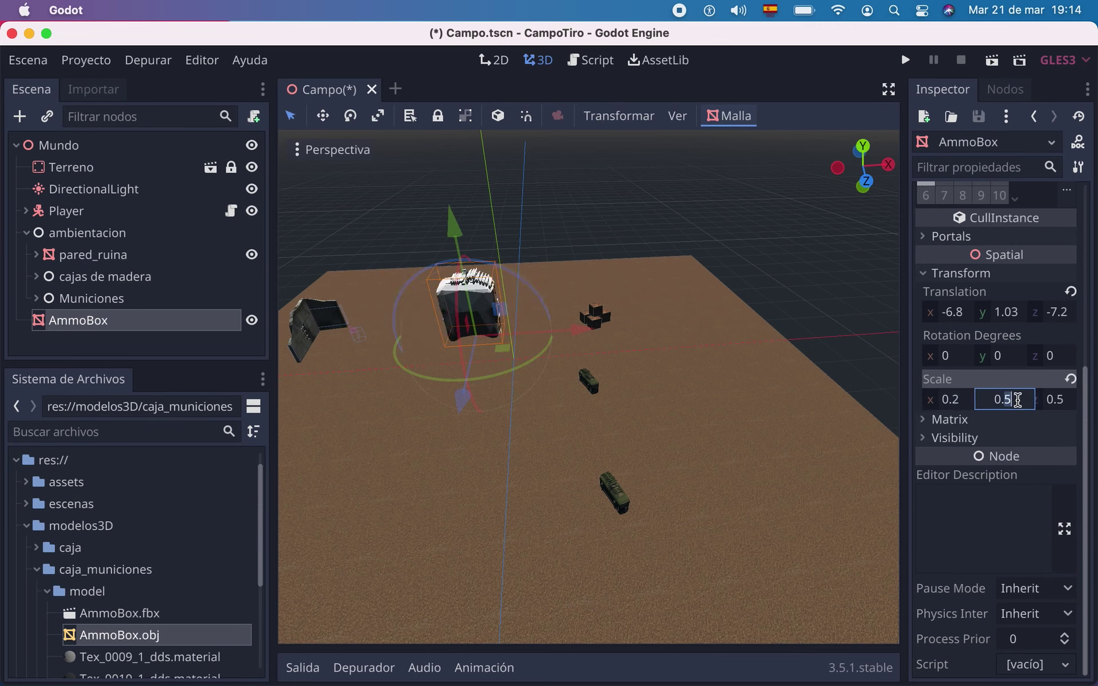
key(BackSpace)
text(2)
key(Return)
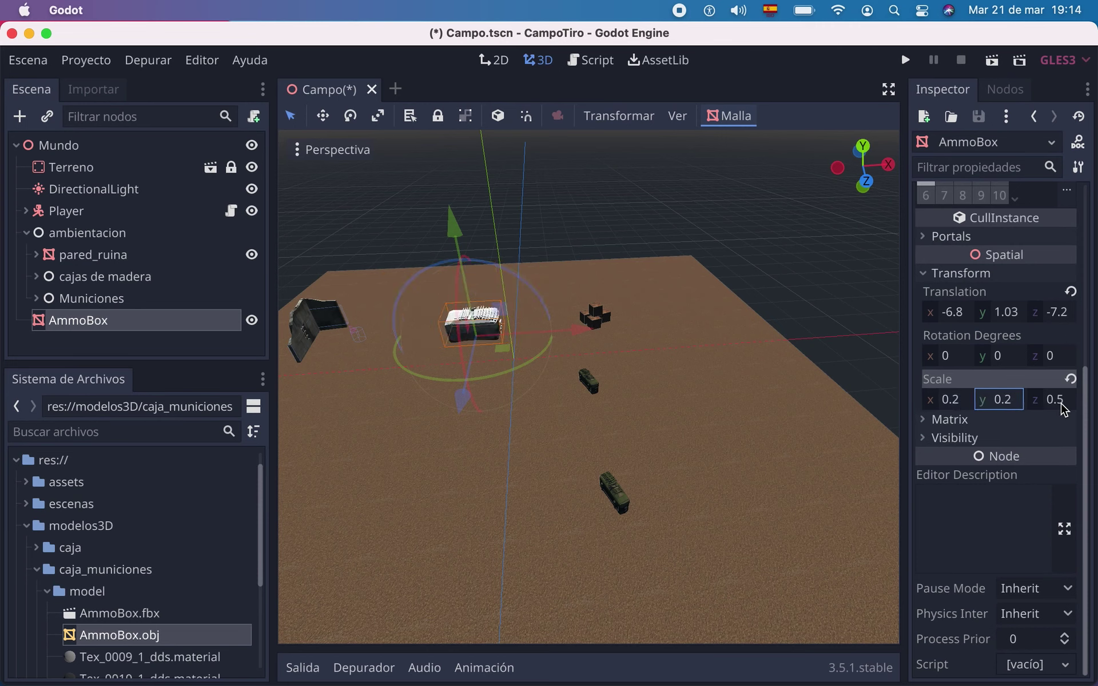
click(1062, 401)
text(2)
key(Return)
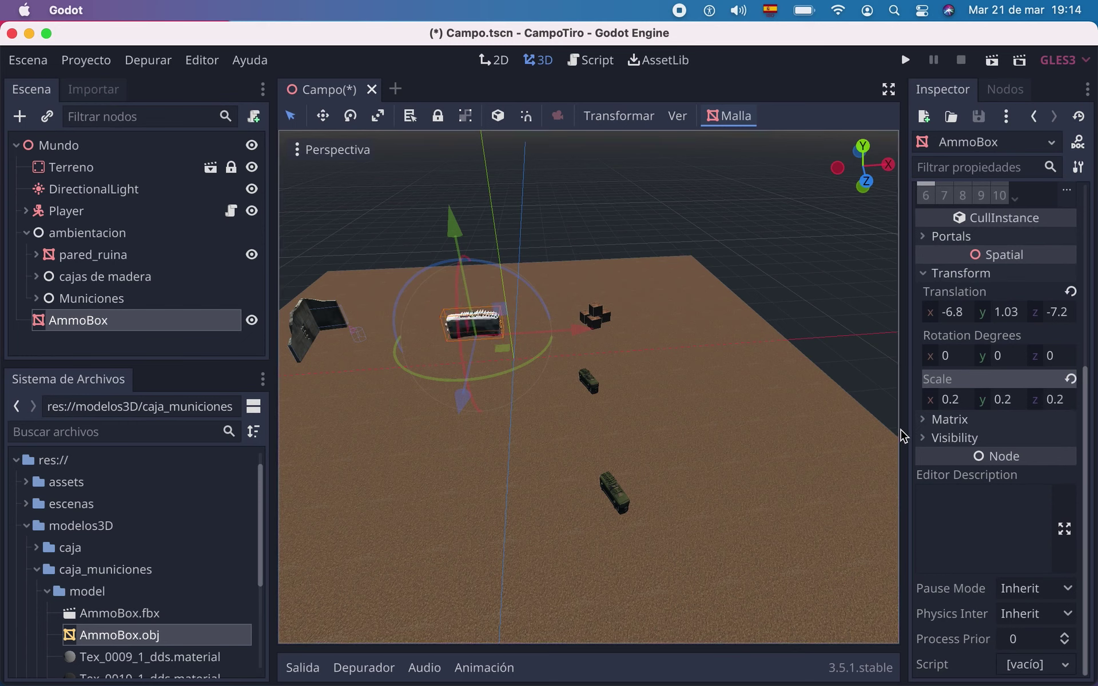
Reduce the AmmoBox's Scale further to 0.1 on X, Y and Z.
click(950, 399)
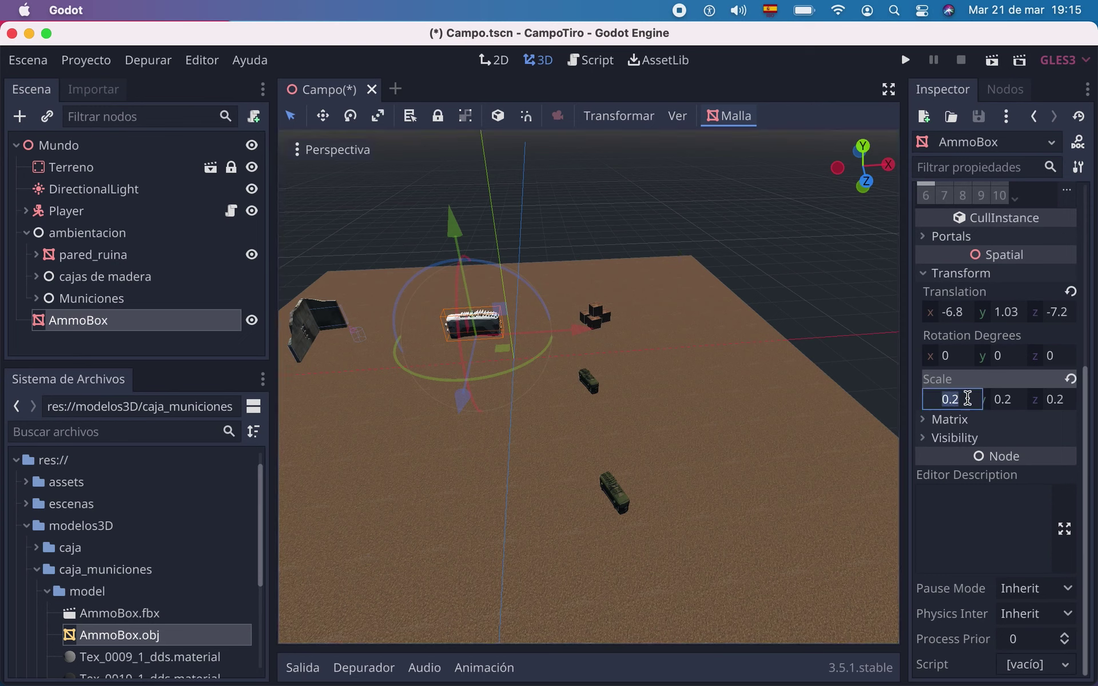
key(BackSpace)
text(1)
key(Tab)
click(1018, 399)
key(BackSpace)
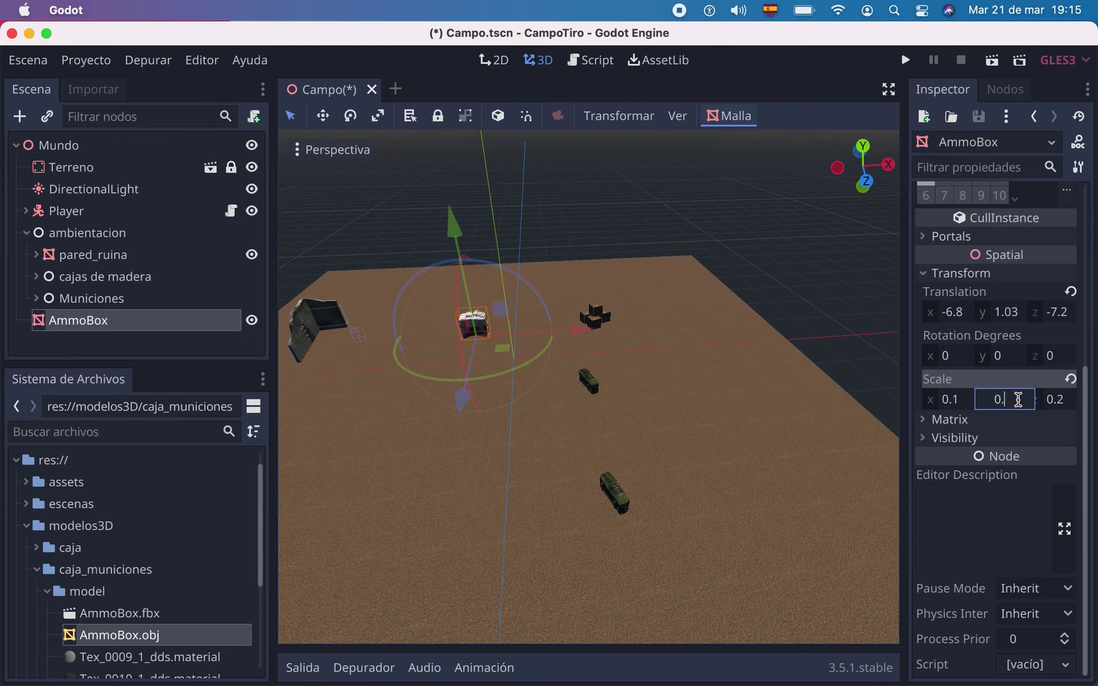
text(1)
key(Return)
click(1062, 401)
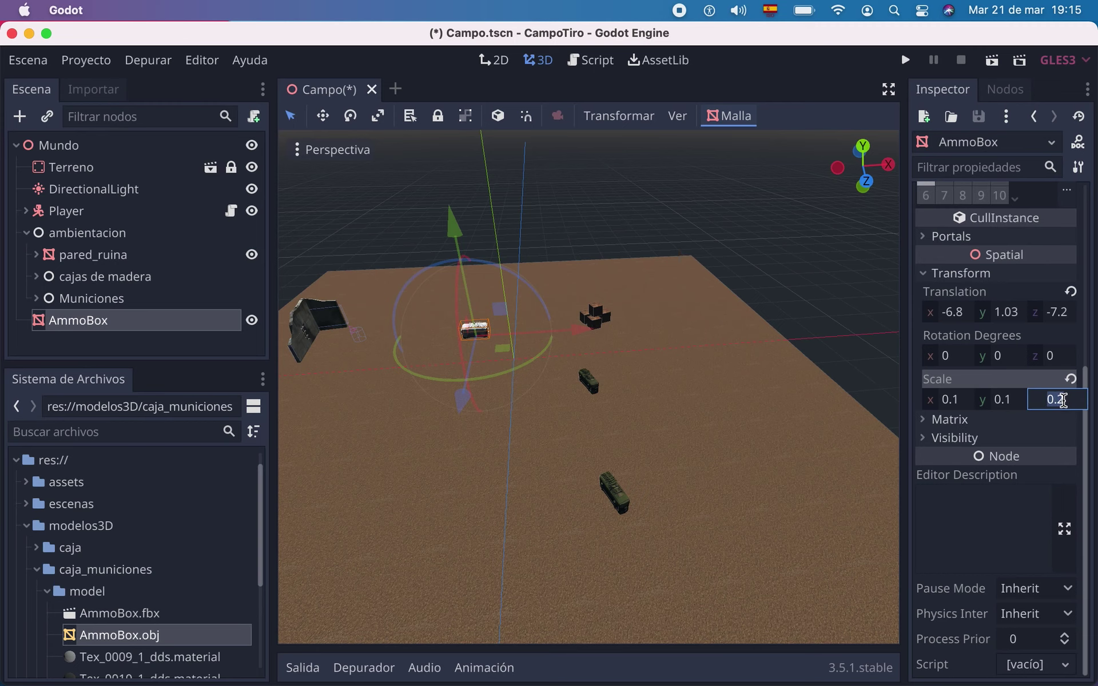
key(BackSpace)
text(1)
Open the Player node's CtrlPlayer.gd script and make the Player visible again.
click(114, 235)
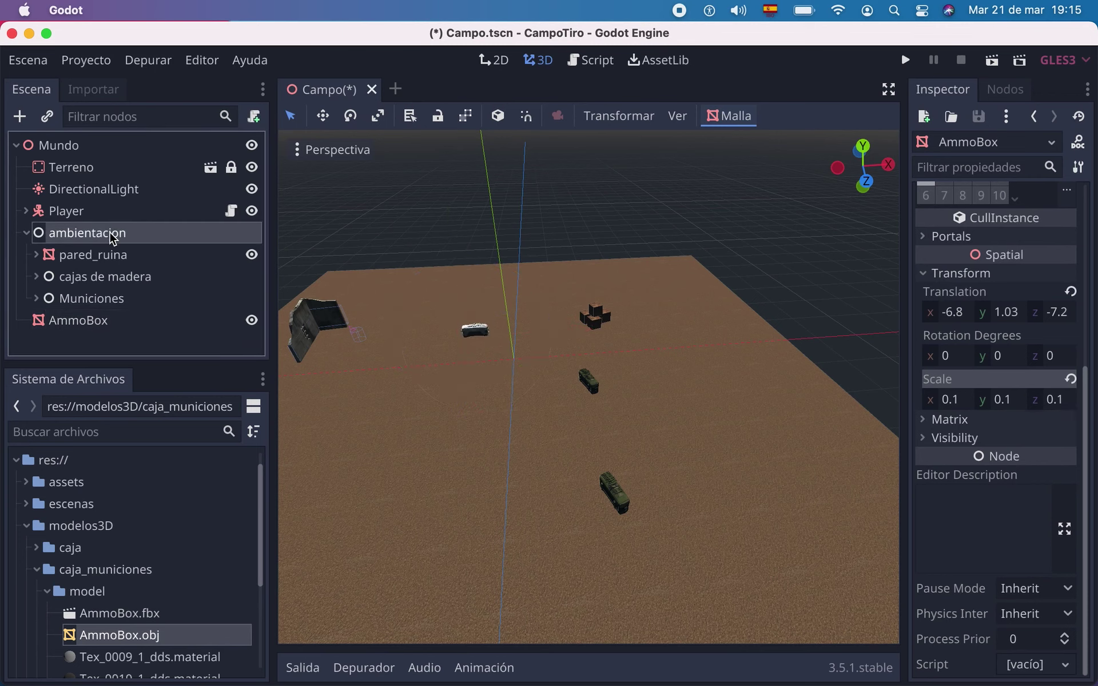
click(94, 218)
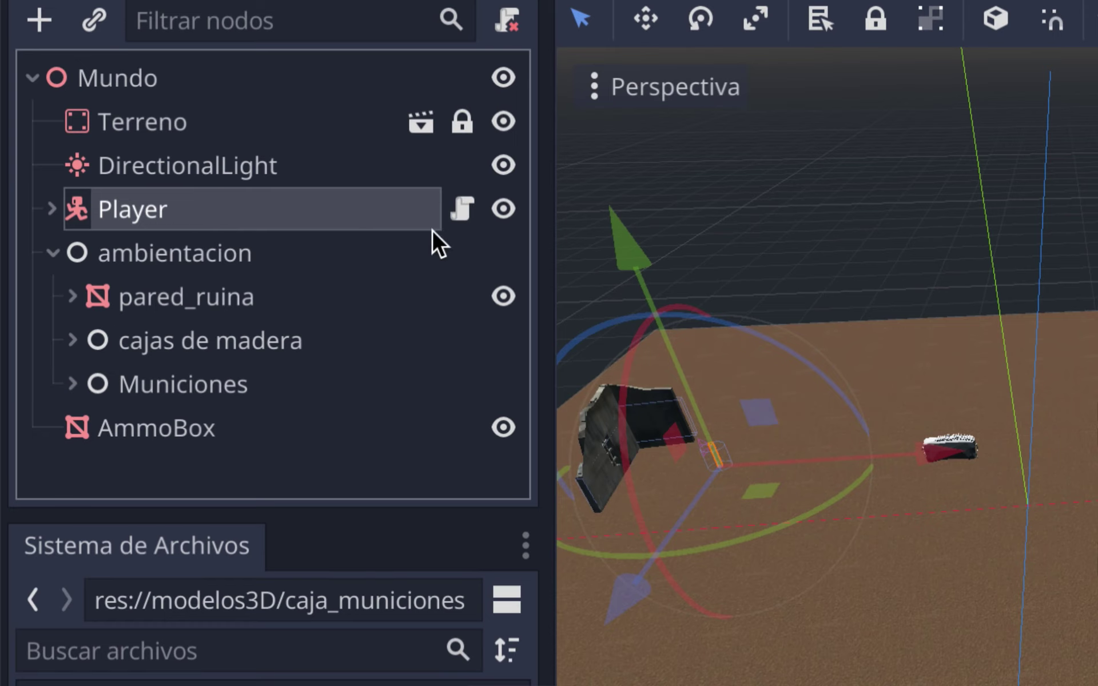
double_click(455, 218)
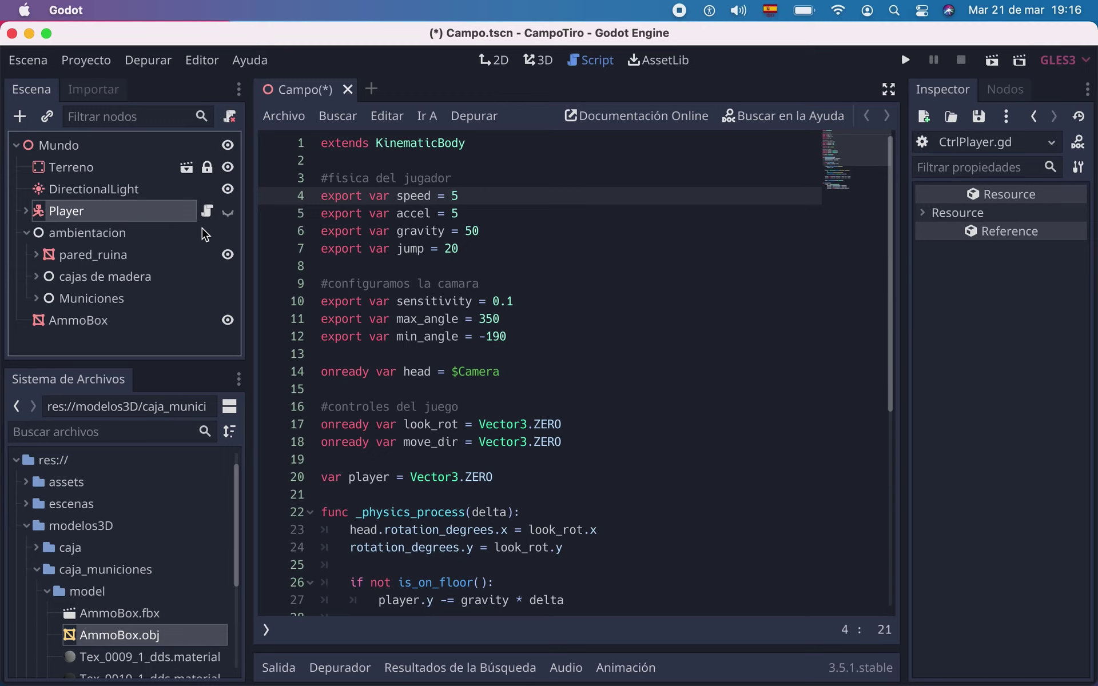
click(228, 213)
Clear the Player node's script with Limpiar in the Inspector, then select the Mundo root.
click(82, 212)
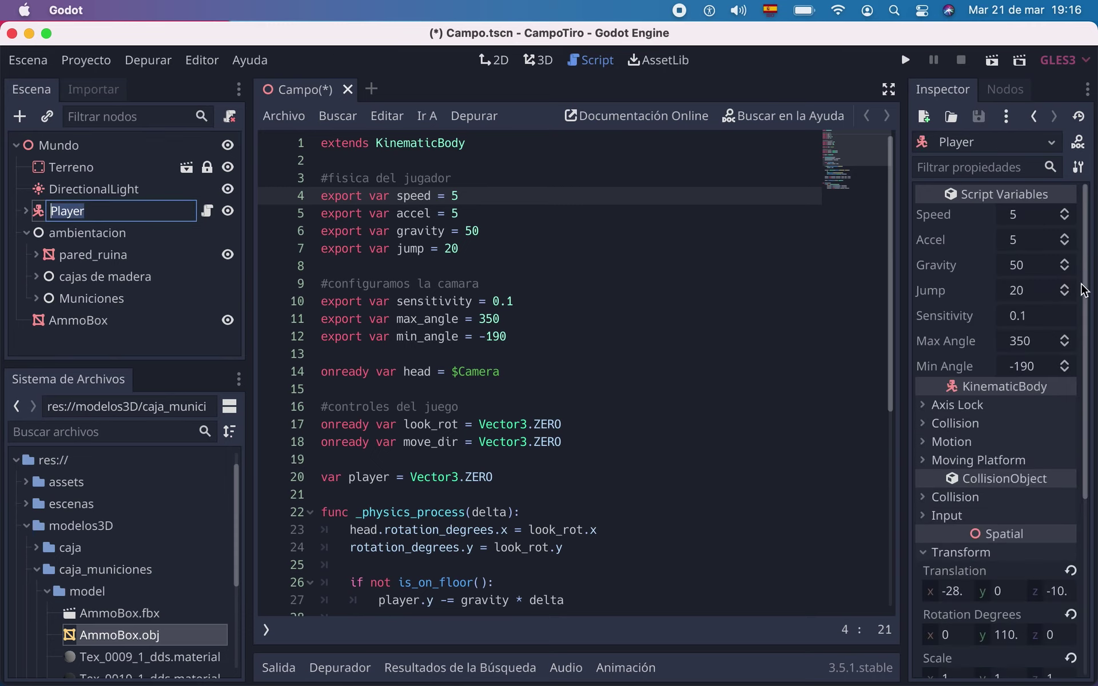
drag(1088, 293, 1093, 536)
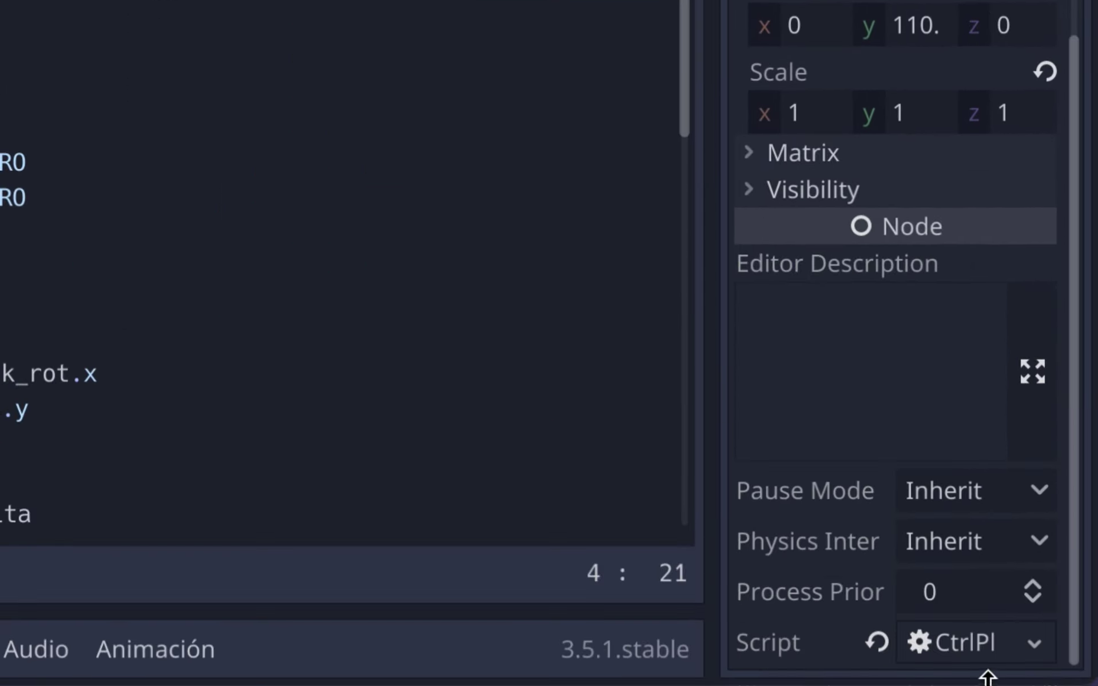
click(1034, 642)
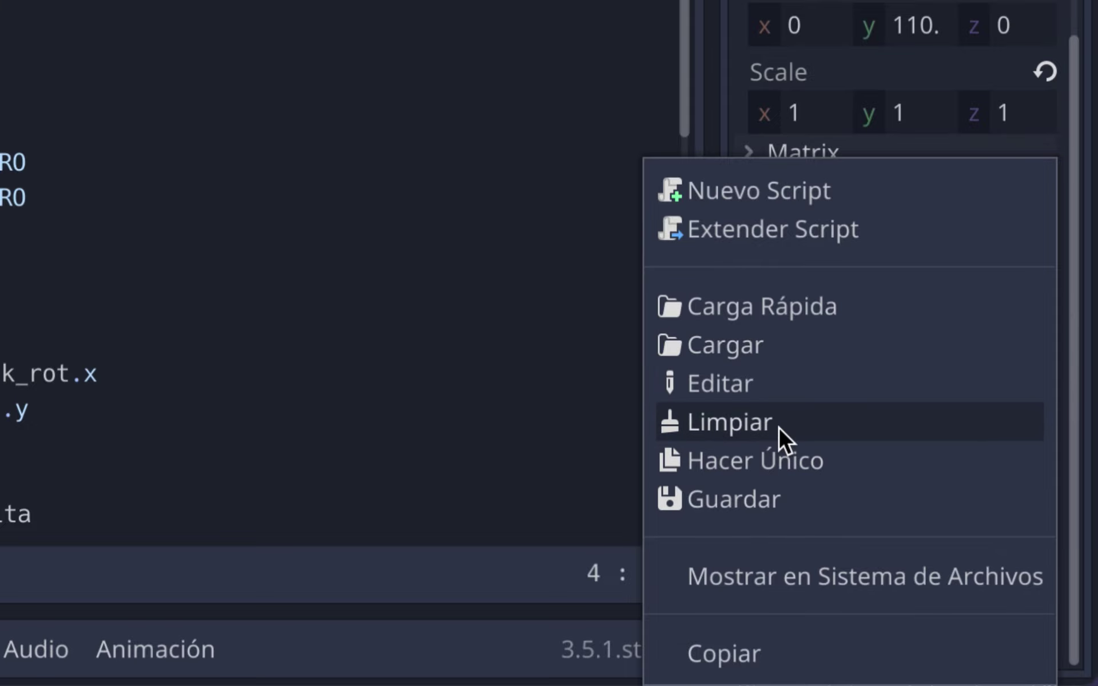
click(771, 407)
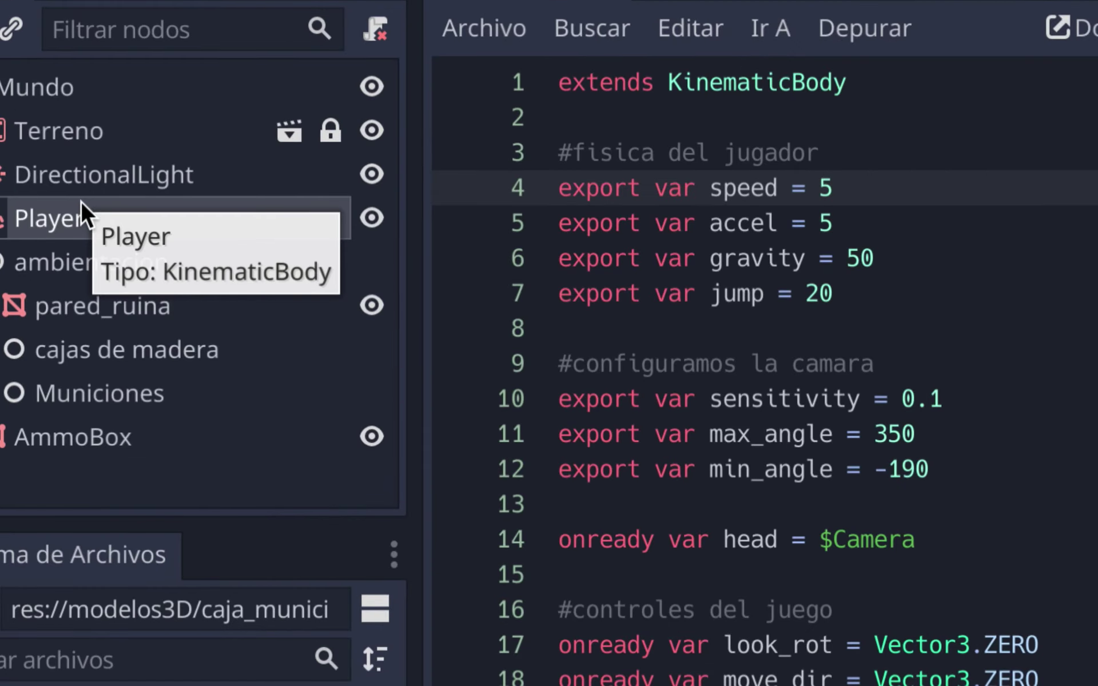
click(34, 102)
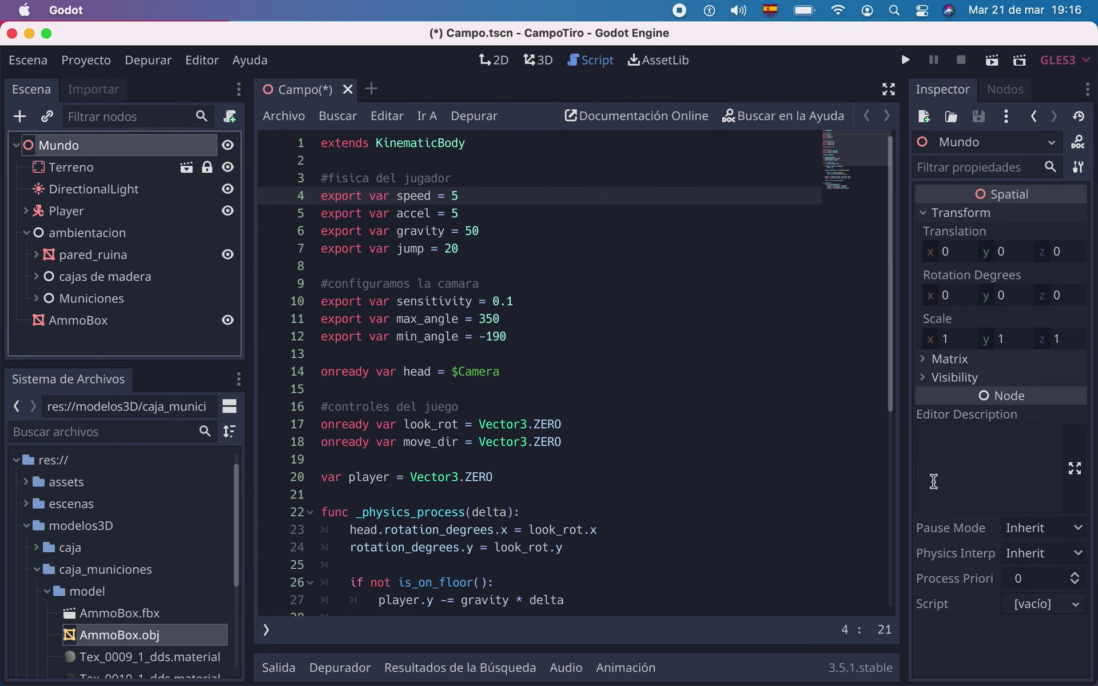
Load CtrlPlayer.gd from the escenas folder onto the Mundo node with Cargar.
click(1068, 608)
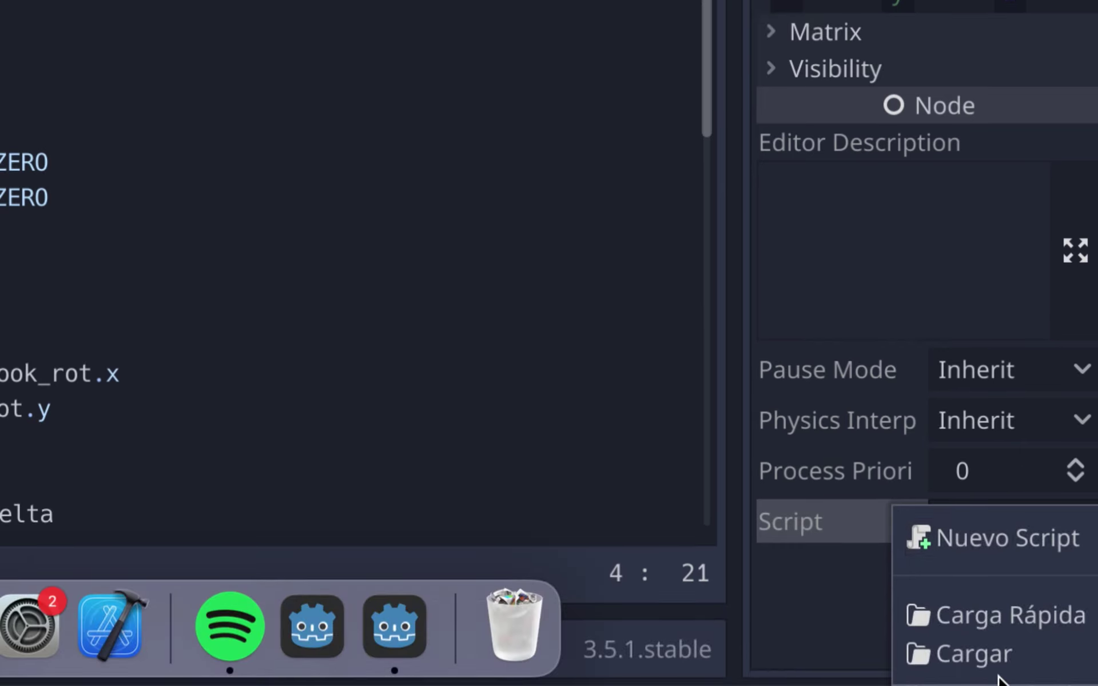
click(994, 662)
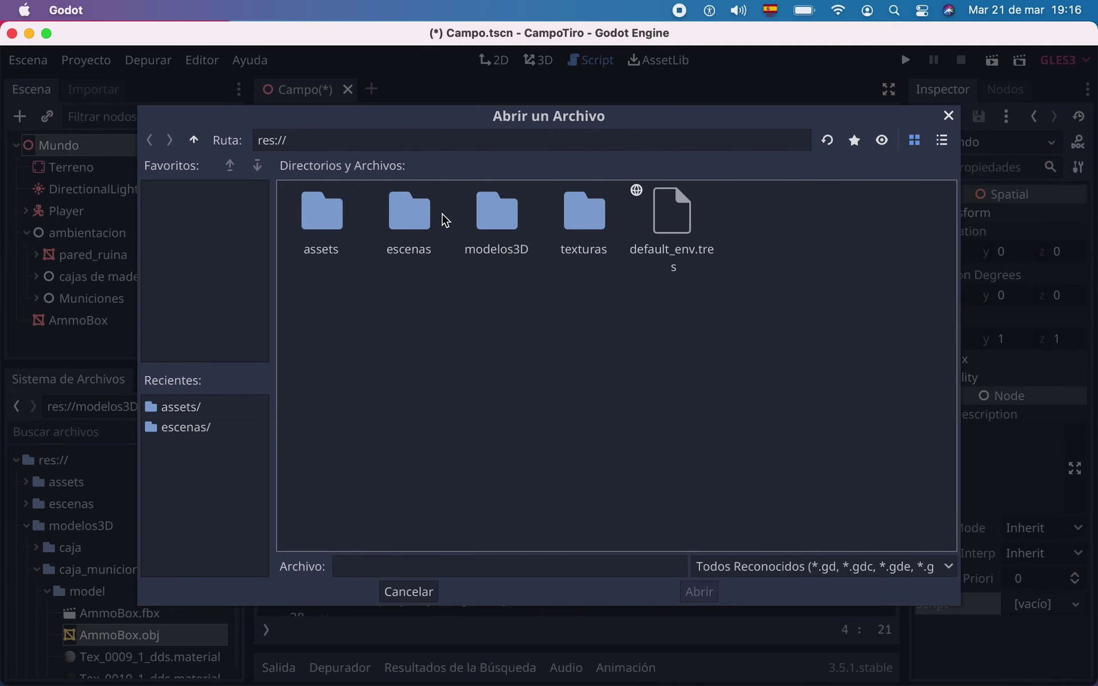
double_click(419, 211)
double_click(338, 237)
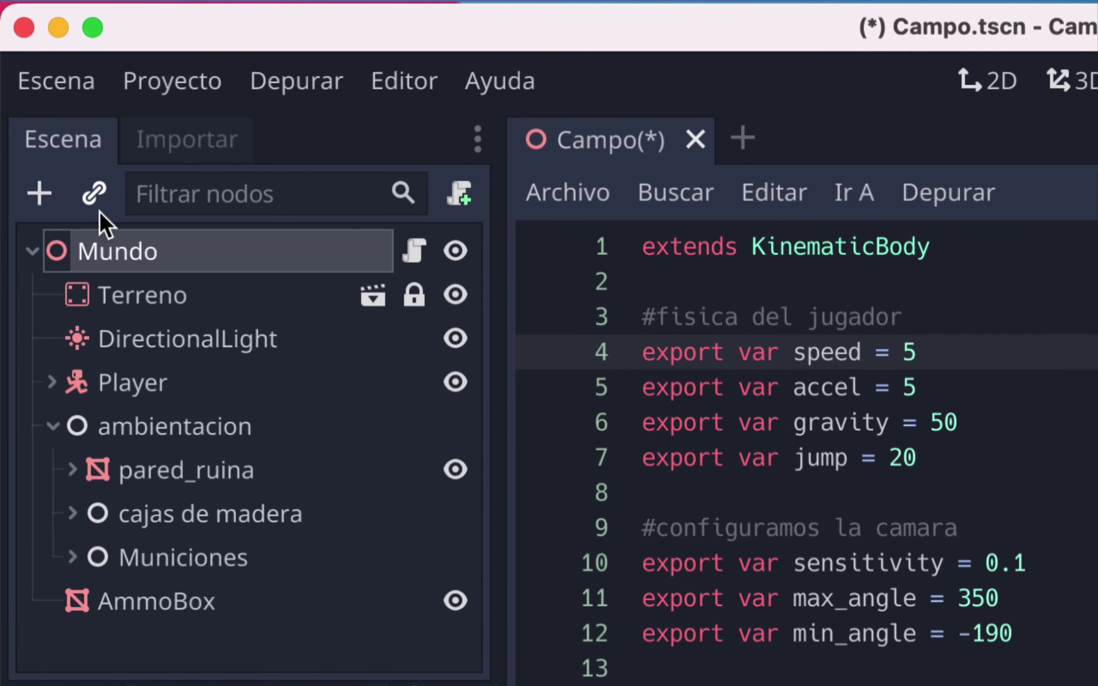
Inspect the 'extends KinematicBody' line of CtrlPlayer.gd, then save and run the Campo scene.
click(122, 255)
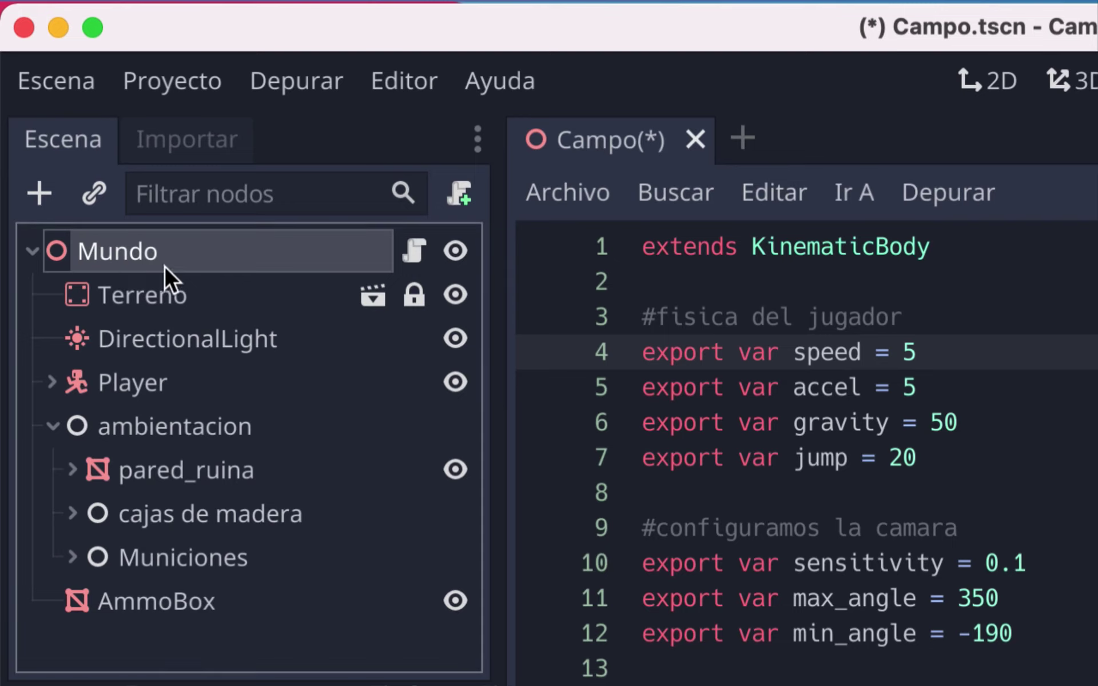
double_click(821, 254)
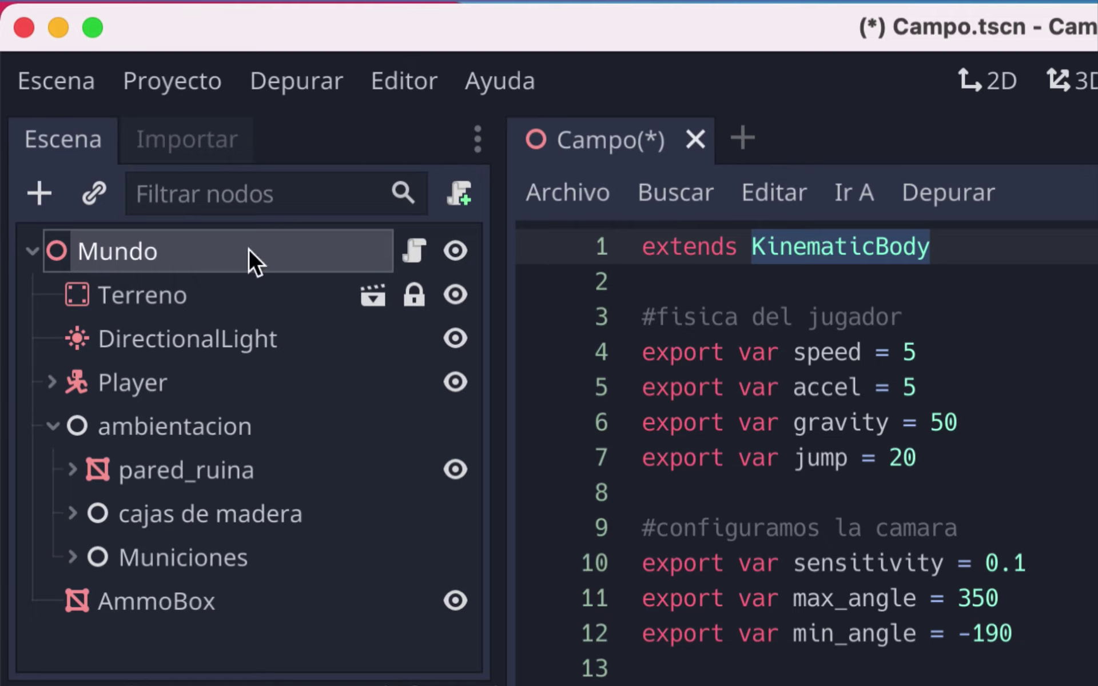
click(649, 283)
drag(931, 251, 594, 246)
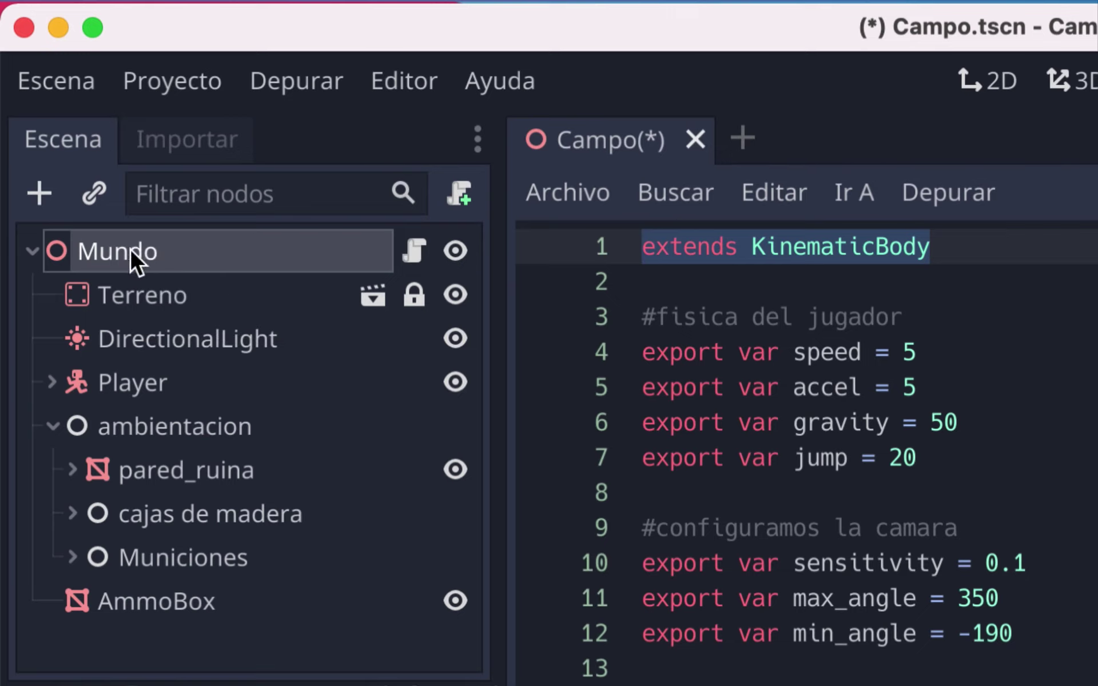
double_click(790, 251)
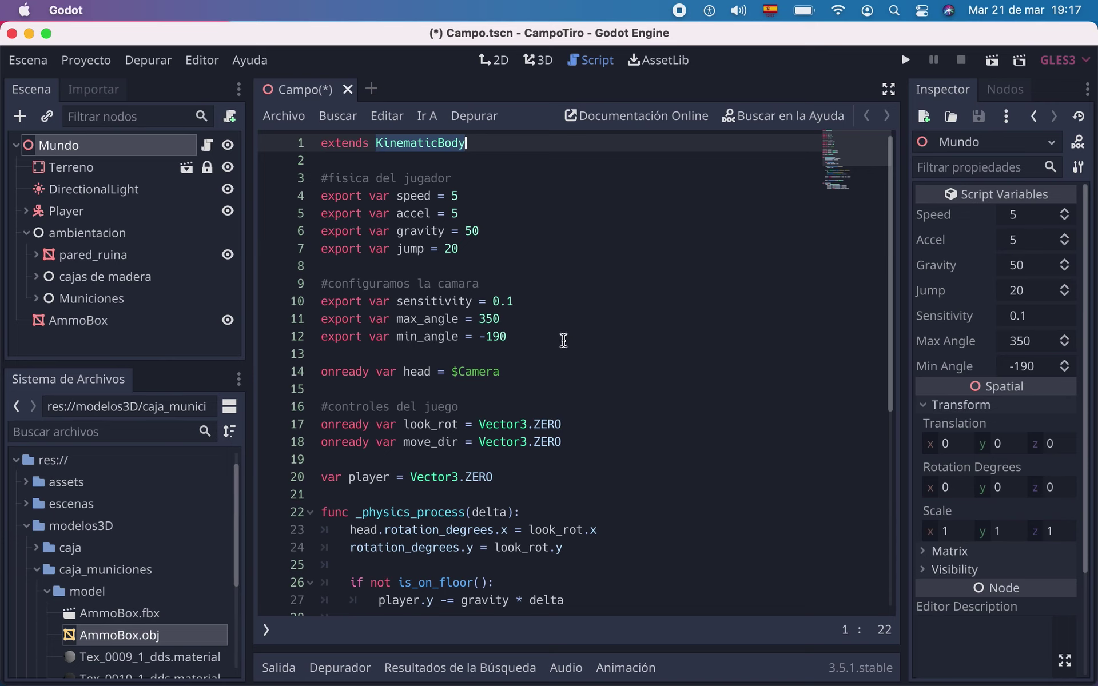
scroll(862, 334, down, 5)
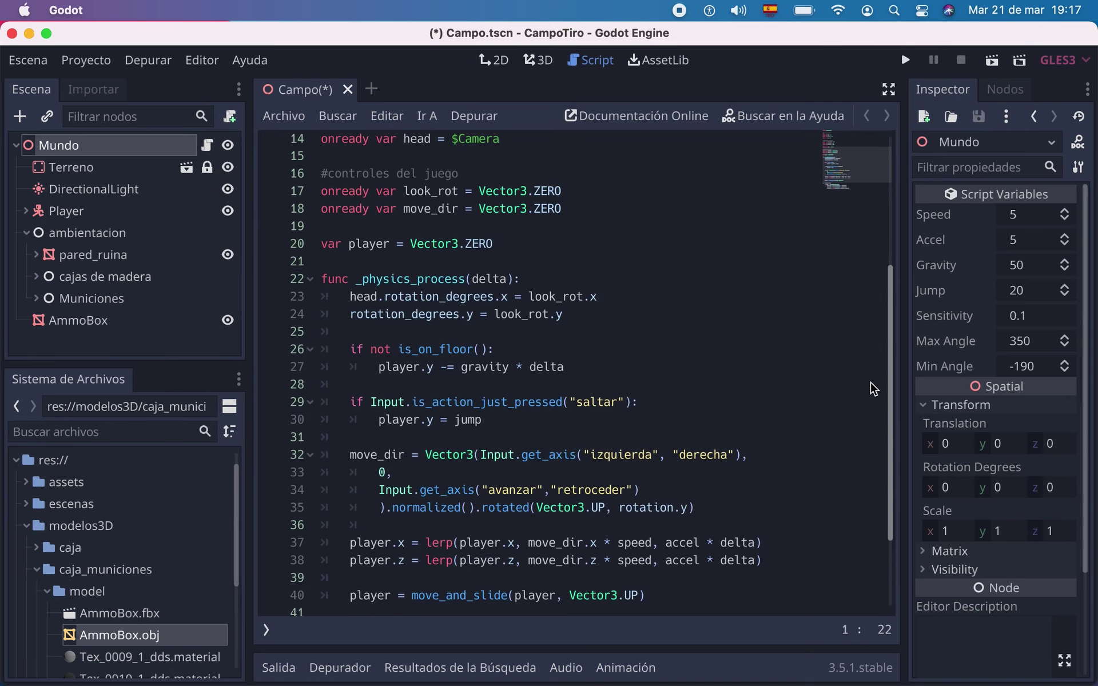
scroll(861, 333, up, 4)
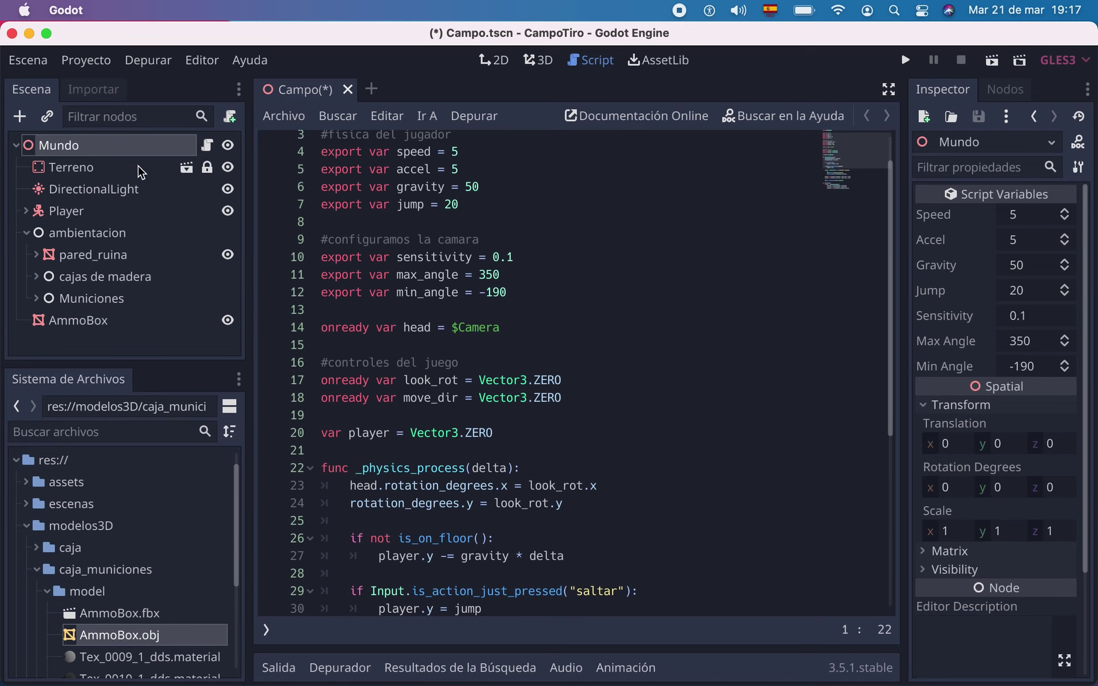
click(905, 60)
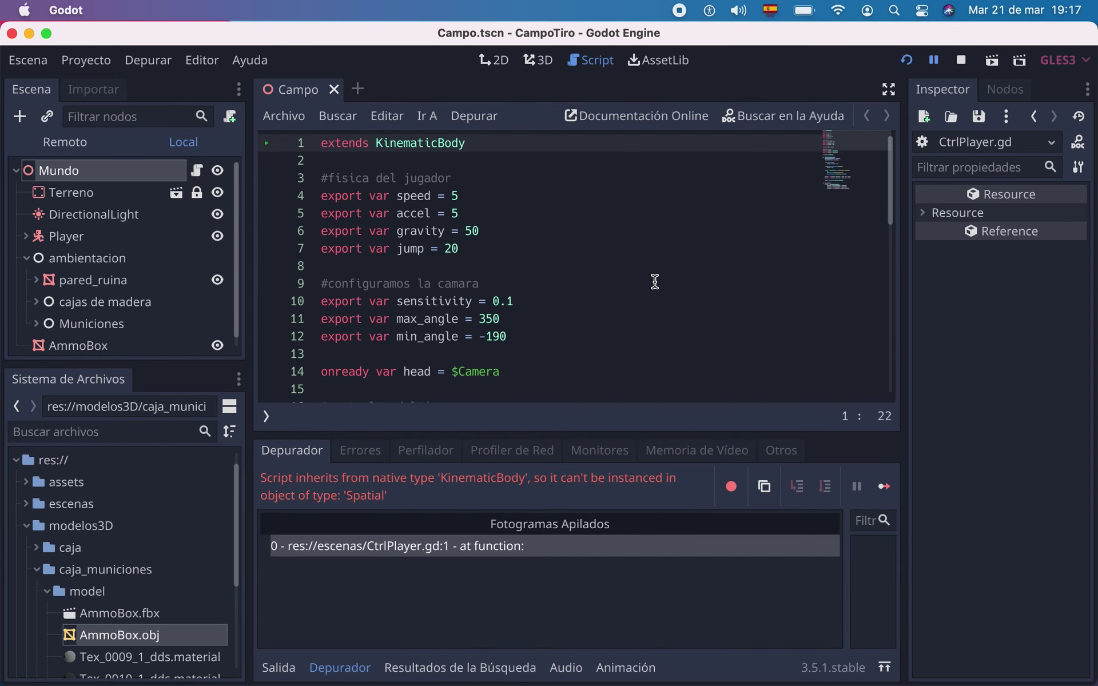
Remove the misassigned script from Mundo using Limpiar in the Inspector's Script menu.
click(108, 170)
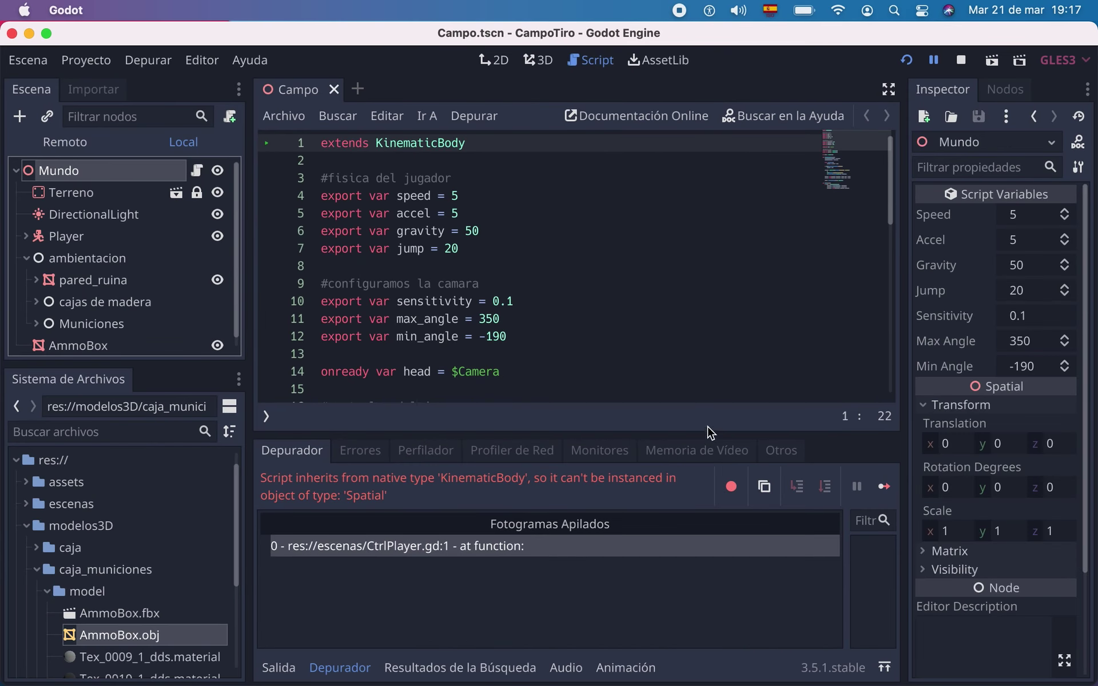
drag(1082, 463, 1089, 635)
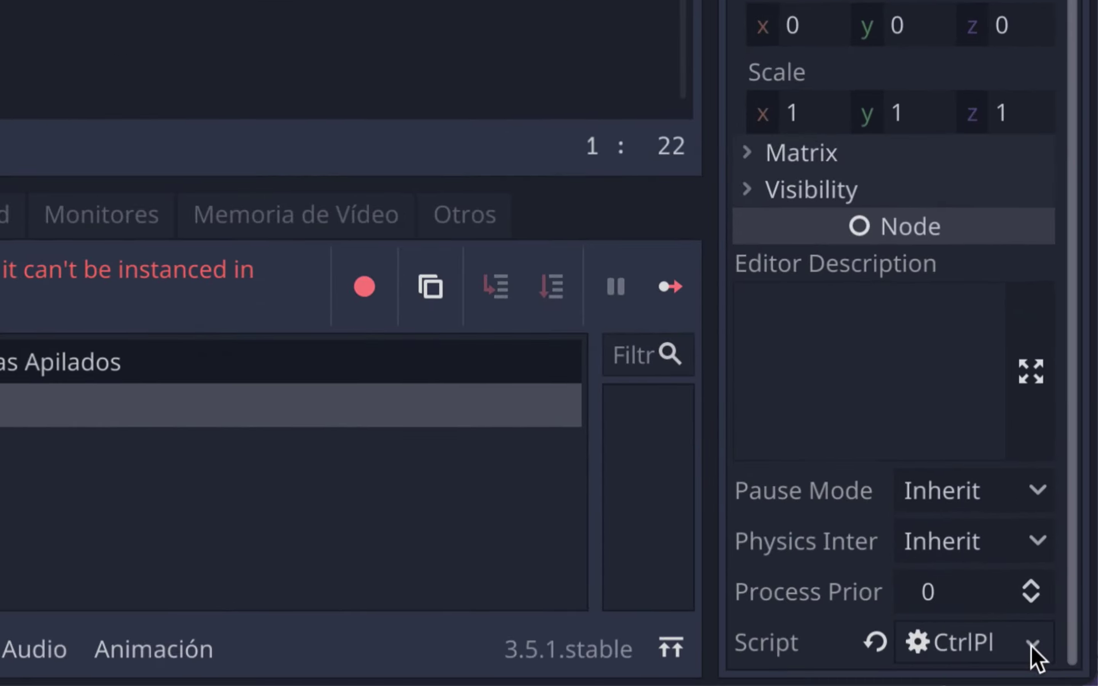
click(1031, 644)
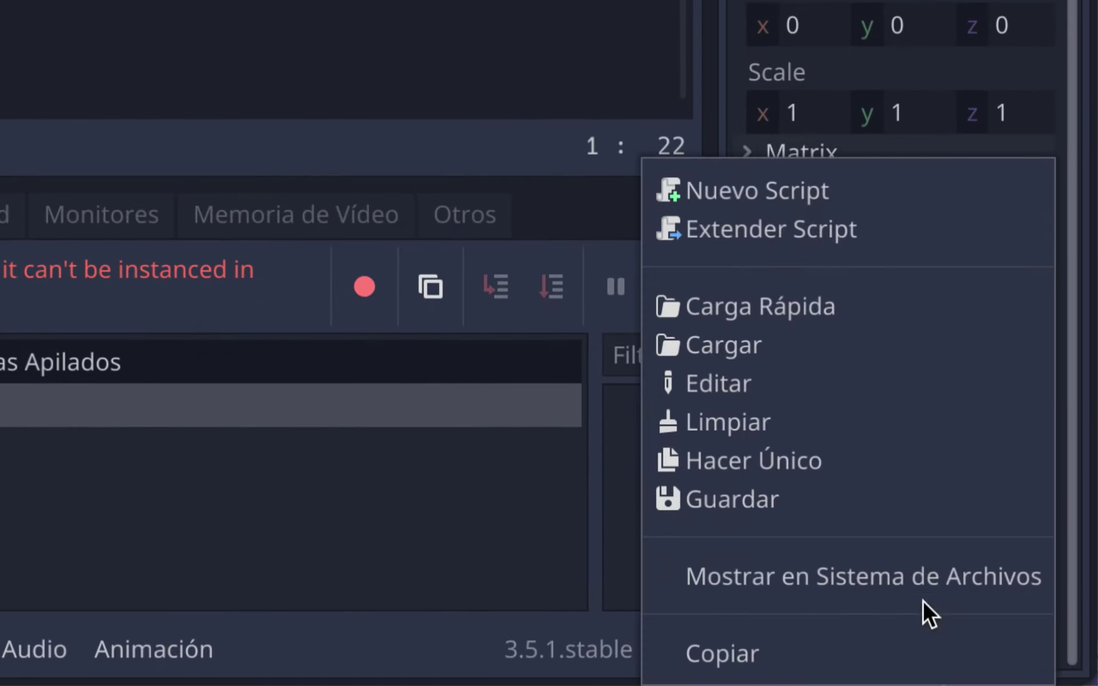
click(776, 411)
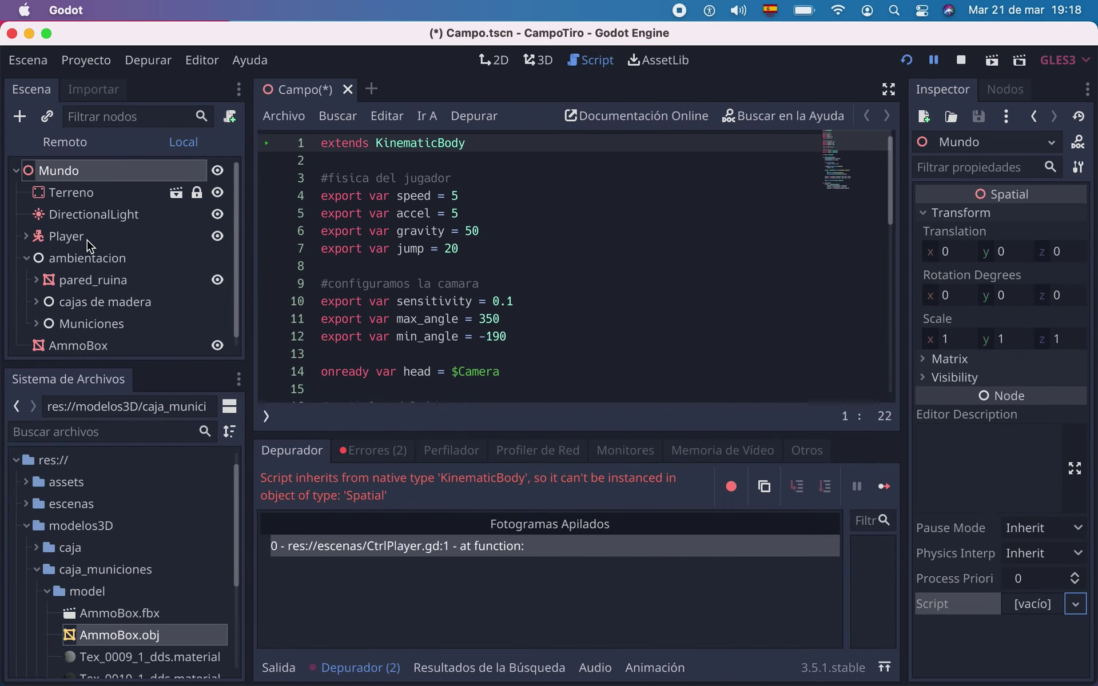
Reattach CtrlPlayer.gd from the escenas folder to the Player node and place the caret on line 10.
click(87, 244)
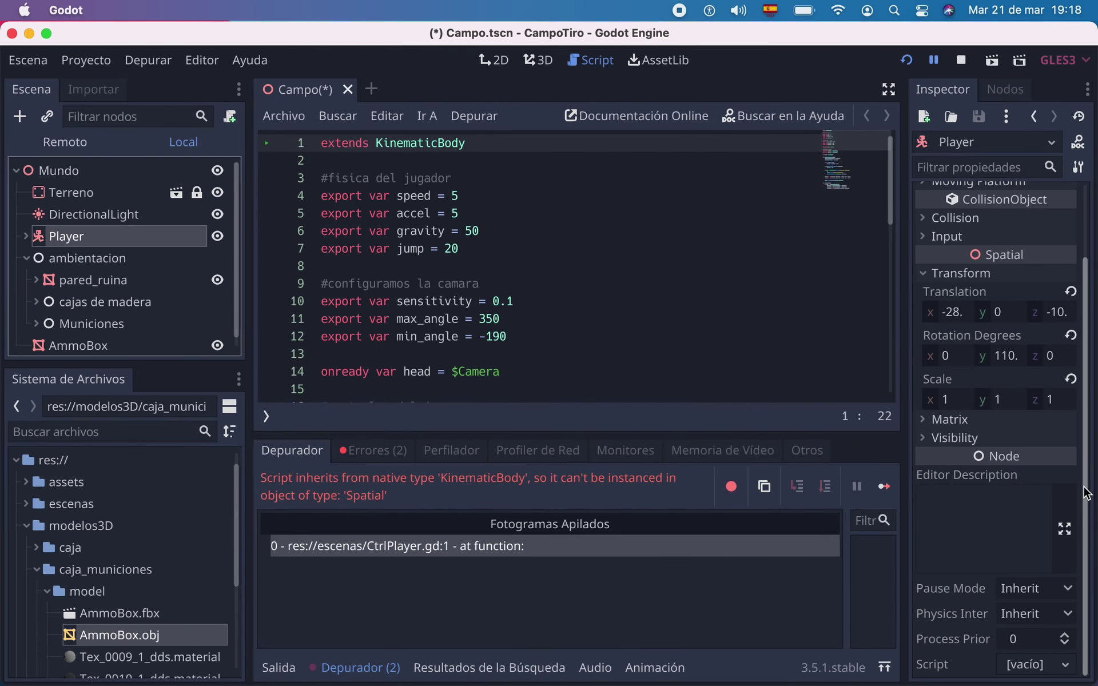
click(1064, 664)
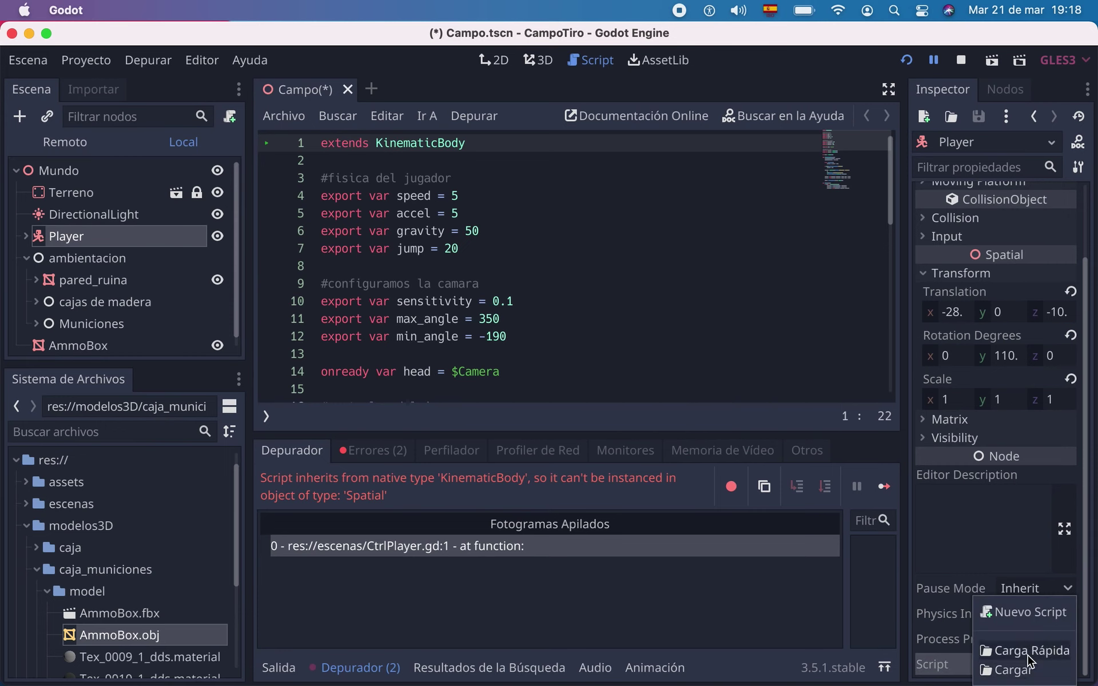
click(1019, 672)
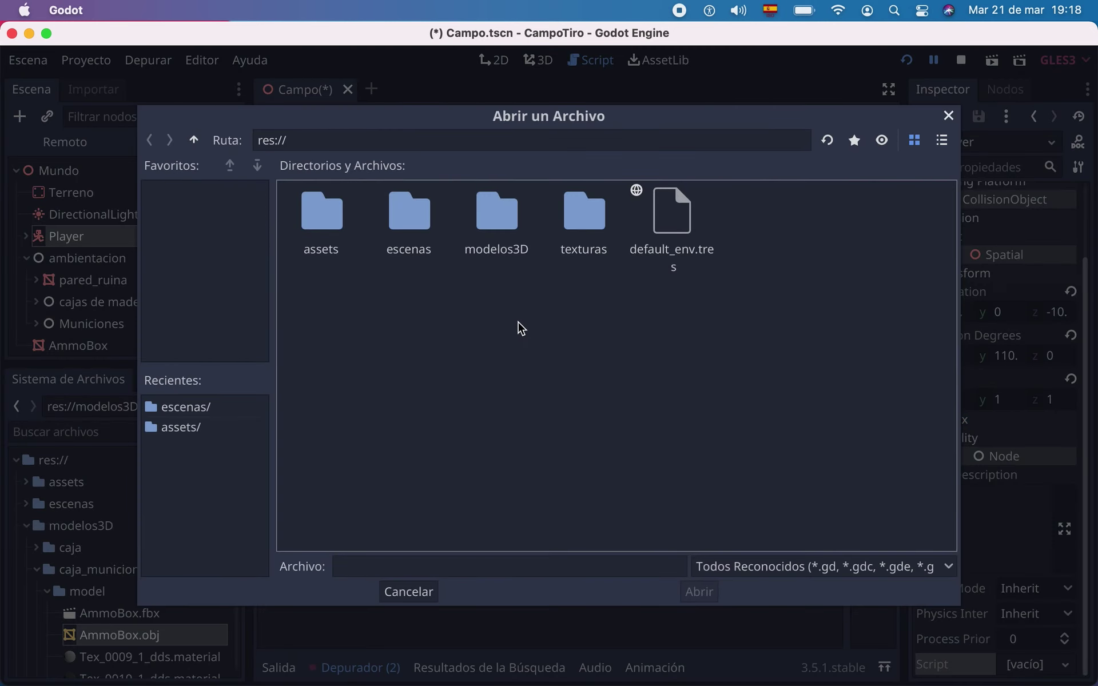
double_click(407, 211)
double_click(351, 223)
click(383, 301)
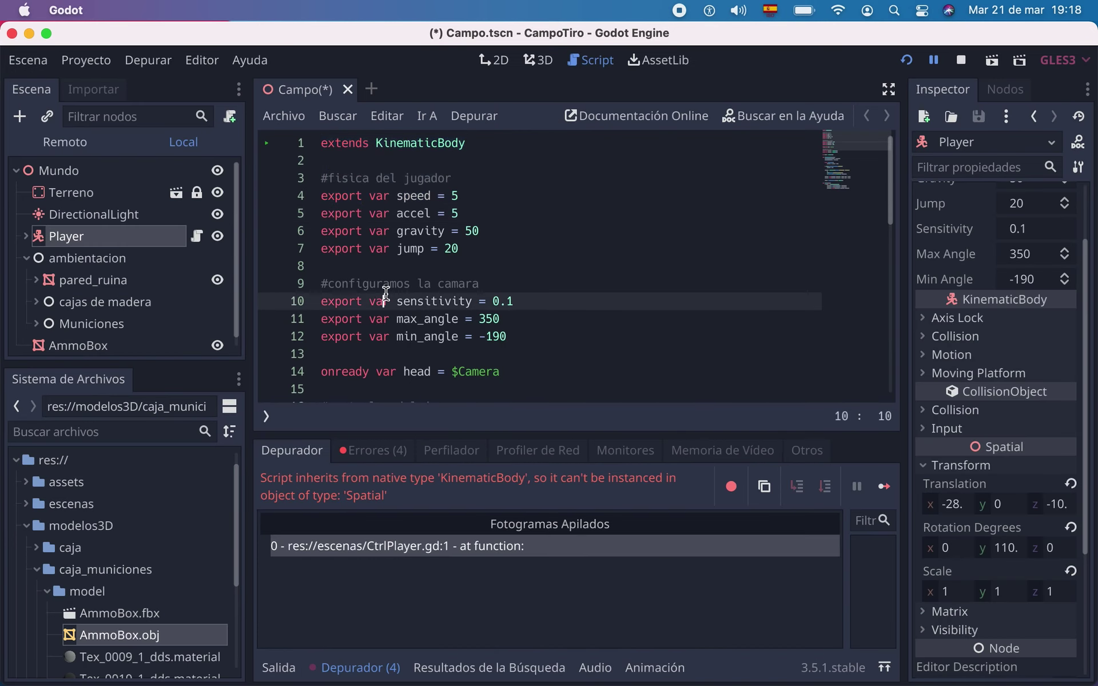